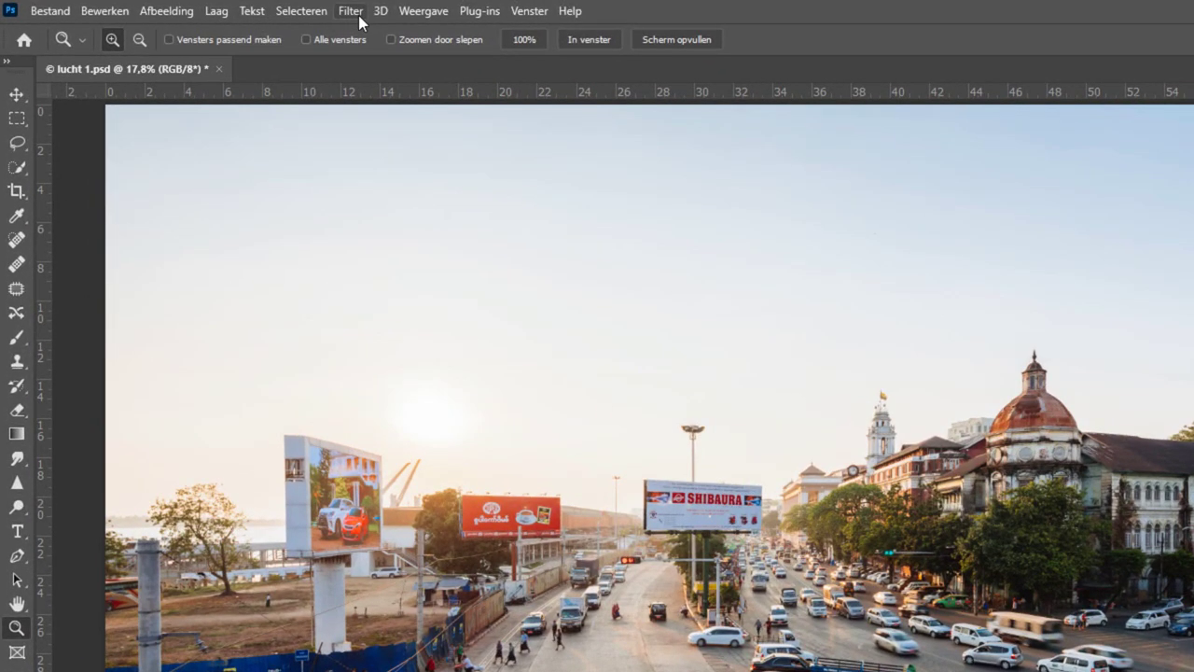
Start Edit > Luchtvervanging to preview a blue gradient sky, nudging the dialog down-right.
left_click(353, 13)
left_click(353, 13)
left_click(117, 13)
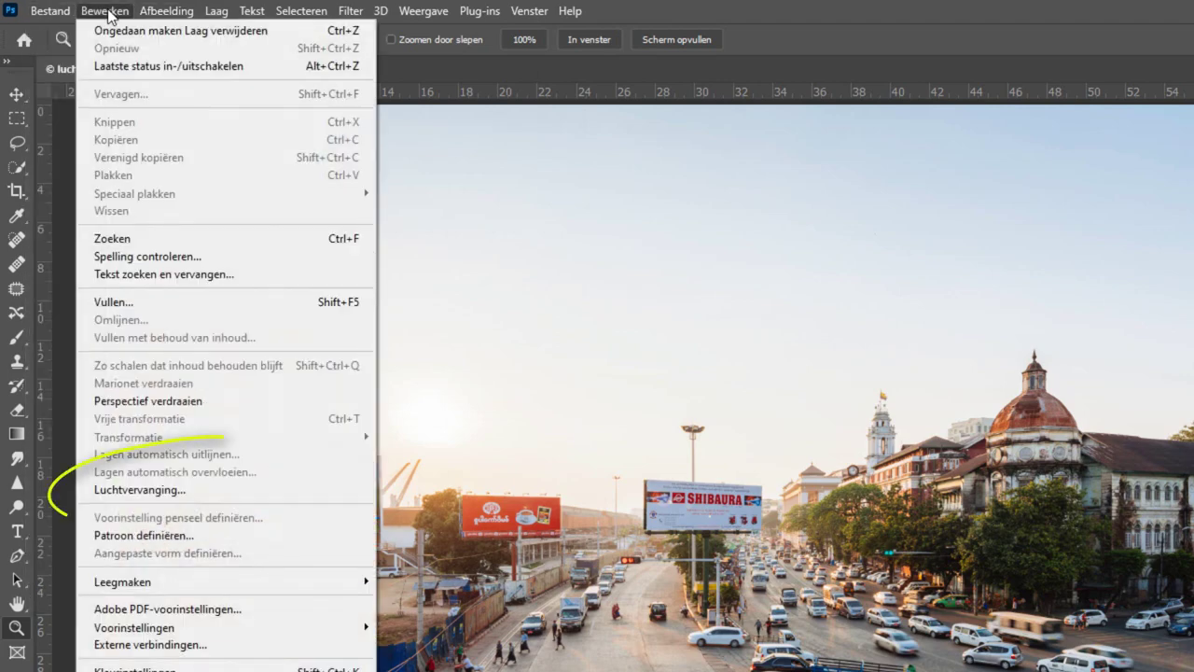
left_click(243, 492)
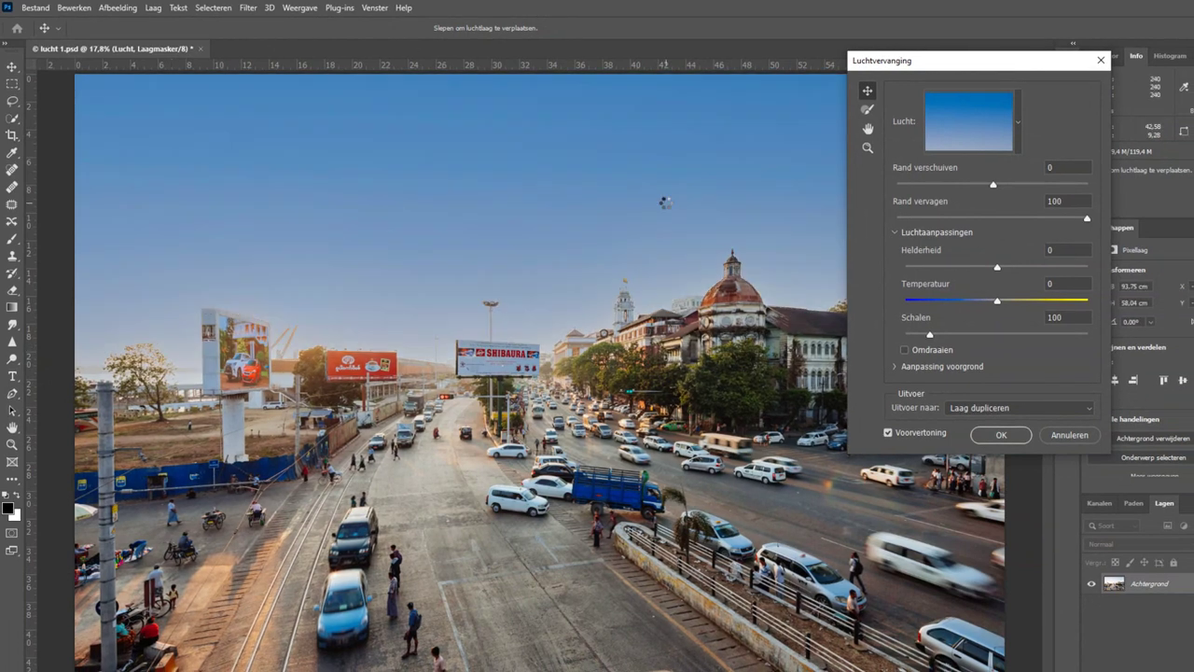
mouse_move(938, 64)
left_mouse_down()
mouse_move(958, 105)
mouse_move(977, 87)
left_mouse_up()
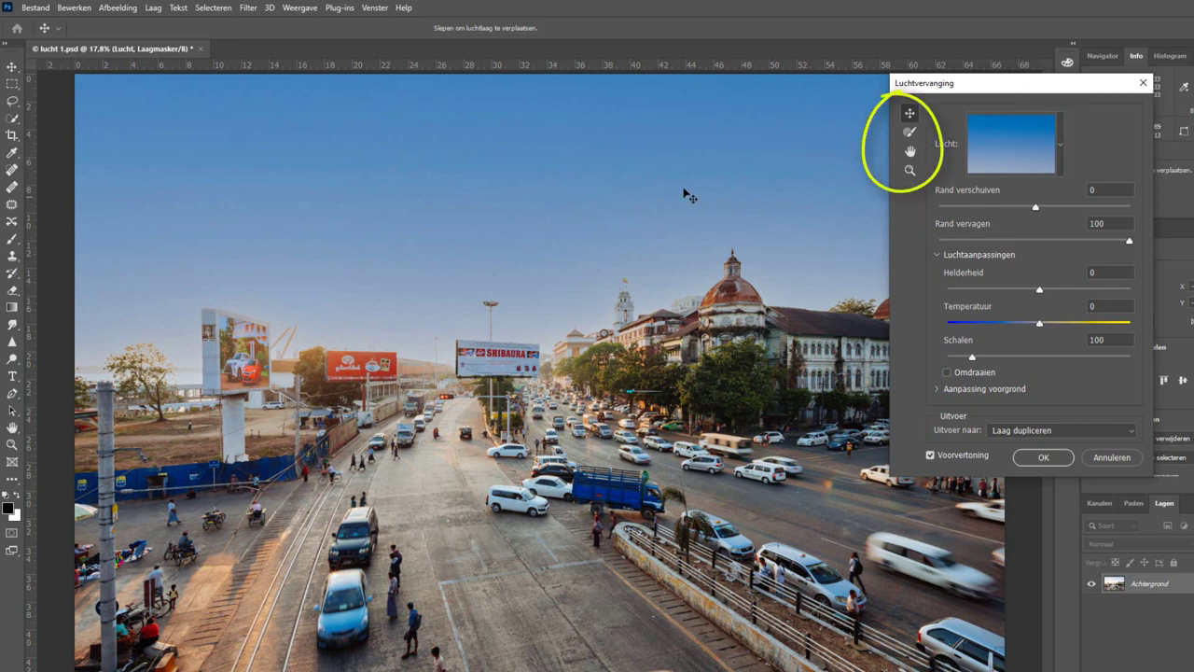
left_click_drag(414, 200, 544, 314)
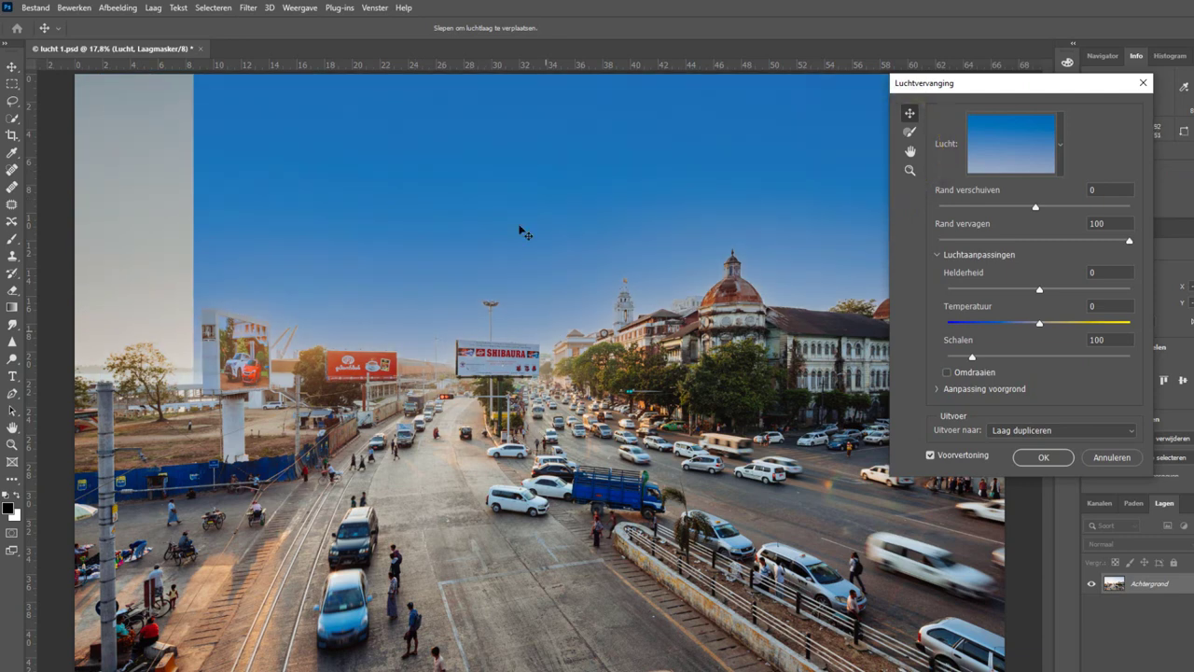
mouse_move(526, 233)
left_mouse_down()
mouse_move(654, 218)
mouse_move(331, 177)
left_mouse_up()
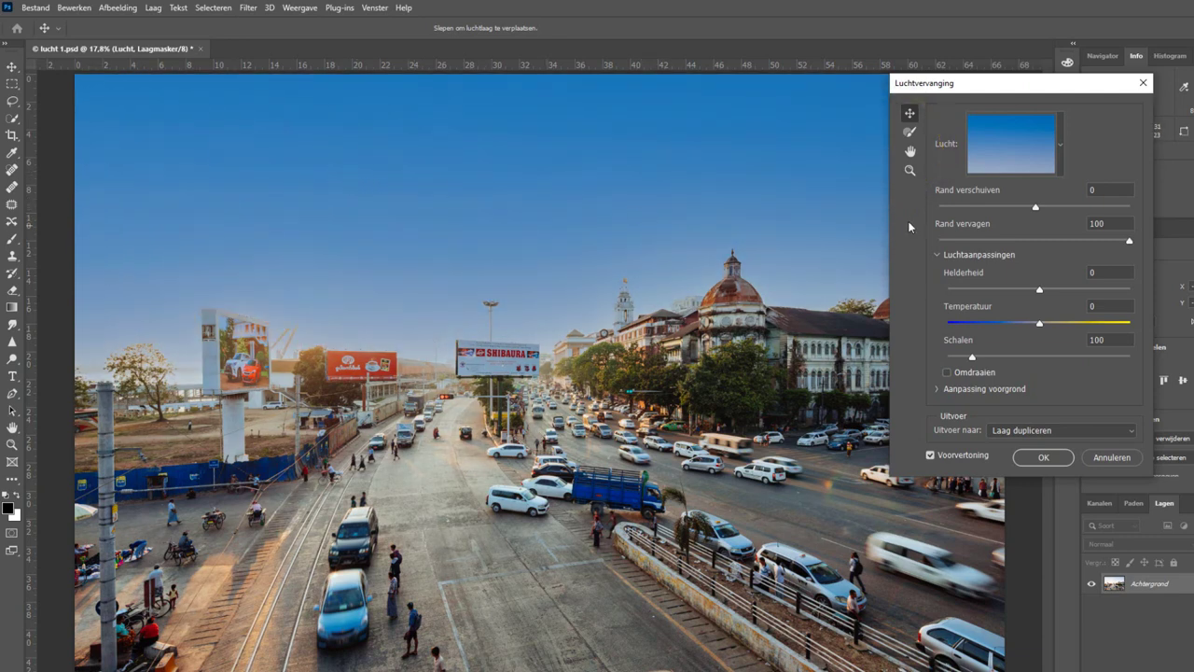
left_click(910, 136)
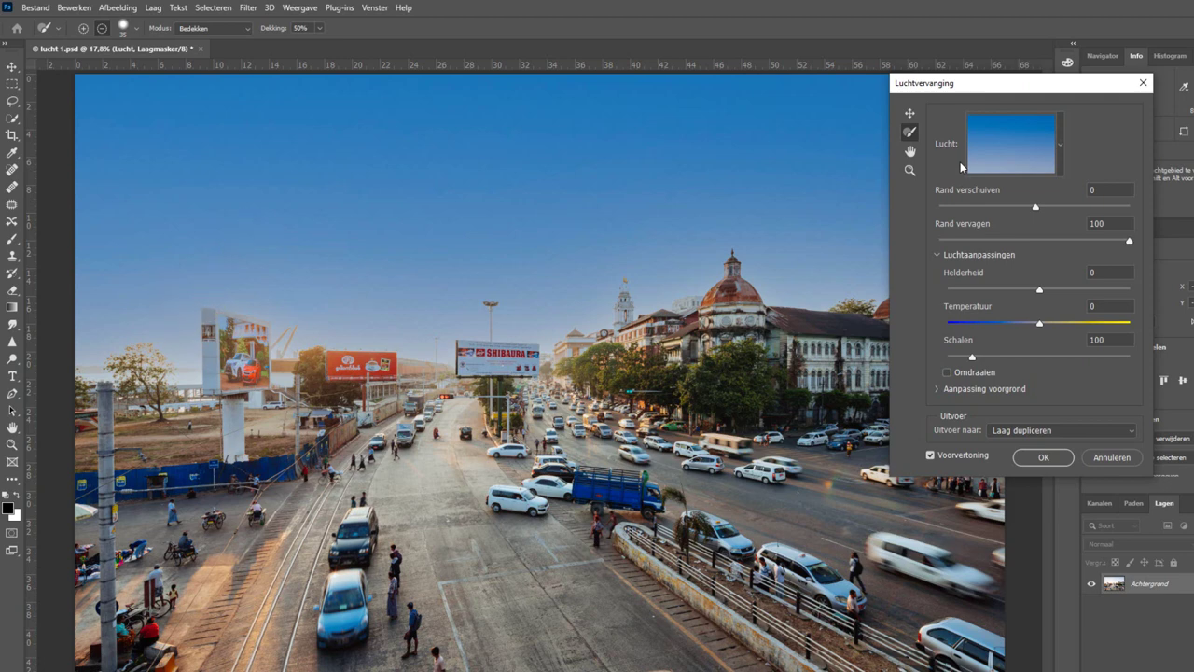
left_click(910, 172)
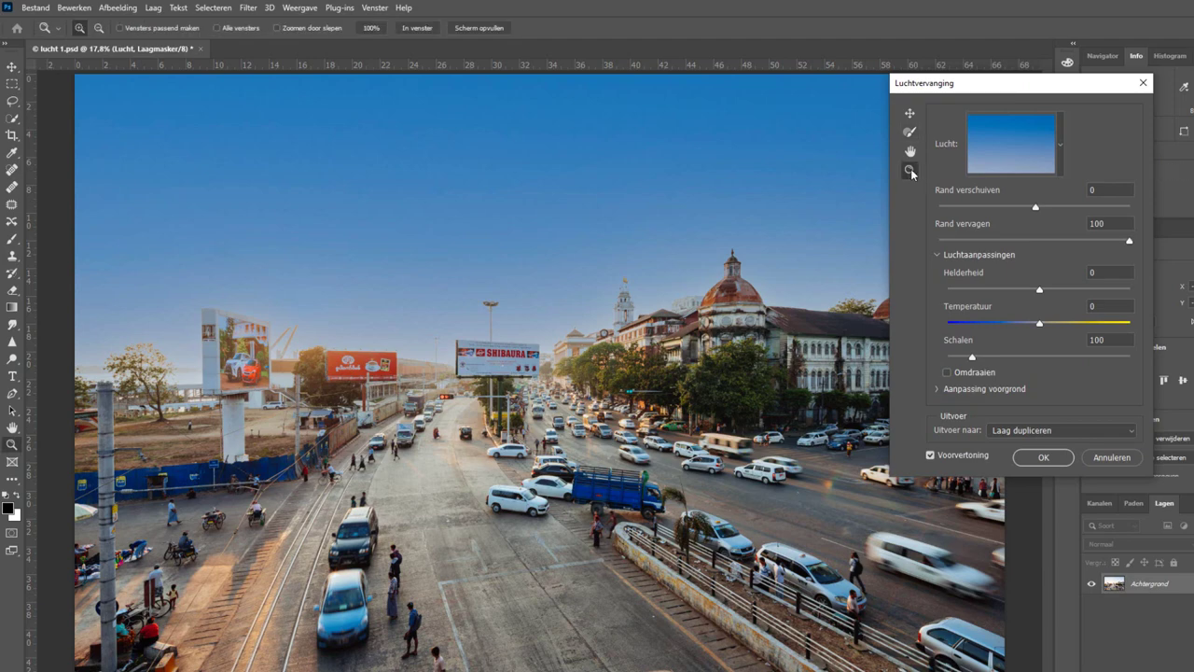
key("ctrl+plus")
key("ctrl+plus")
key("ctrl+plus")
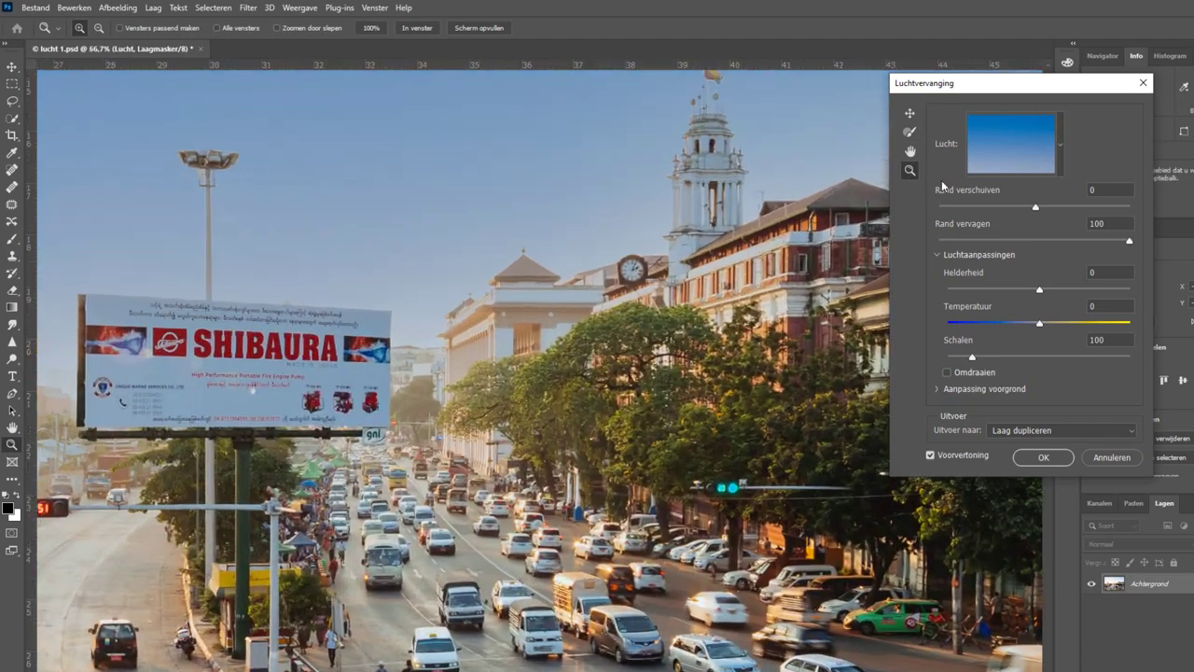
left_click(910, 151)
mouse_move(645, 235)
left_mouse_down()
mouse_move(420, 215)
mouse_move(360, 287)
left_mouse_up()
right_click(567, 223)
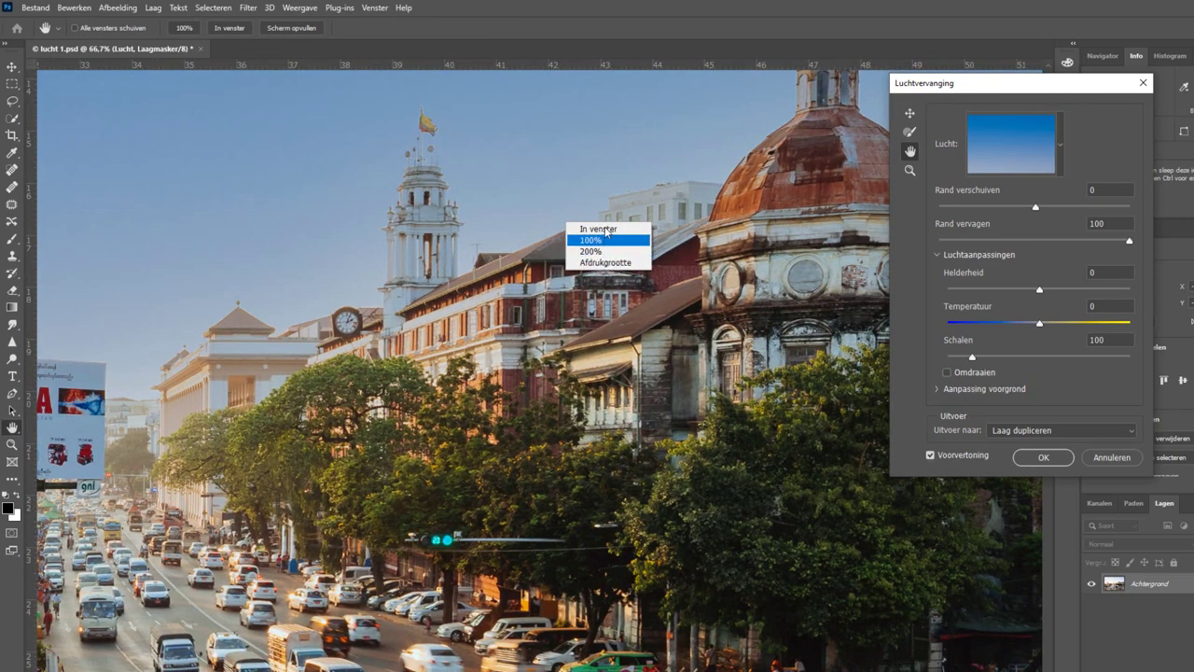
left_click(602, 229)
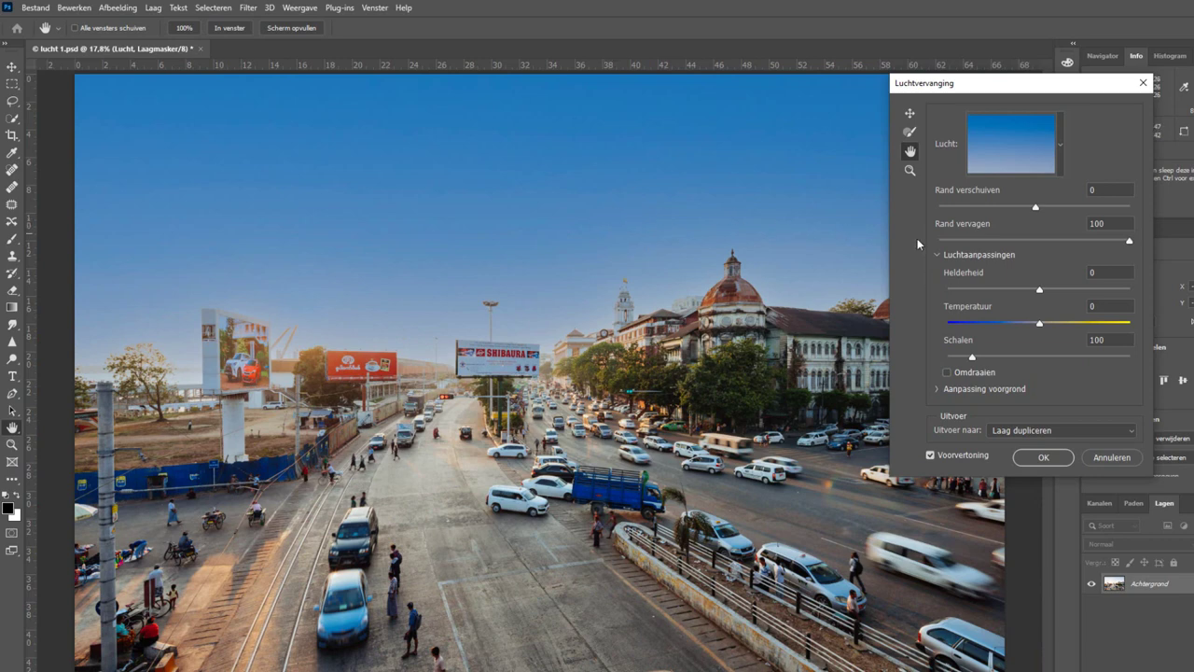
left_click(911, 114)
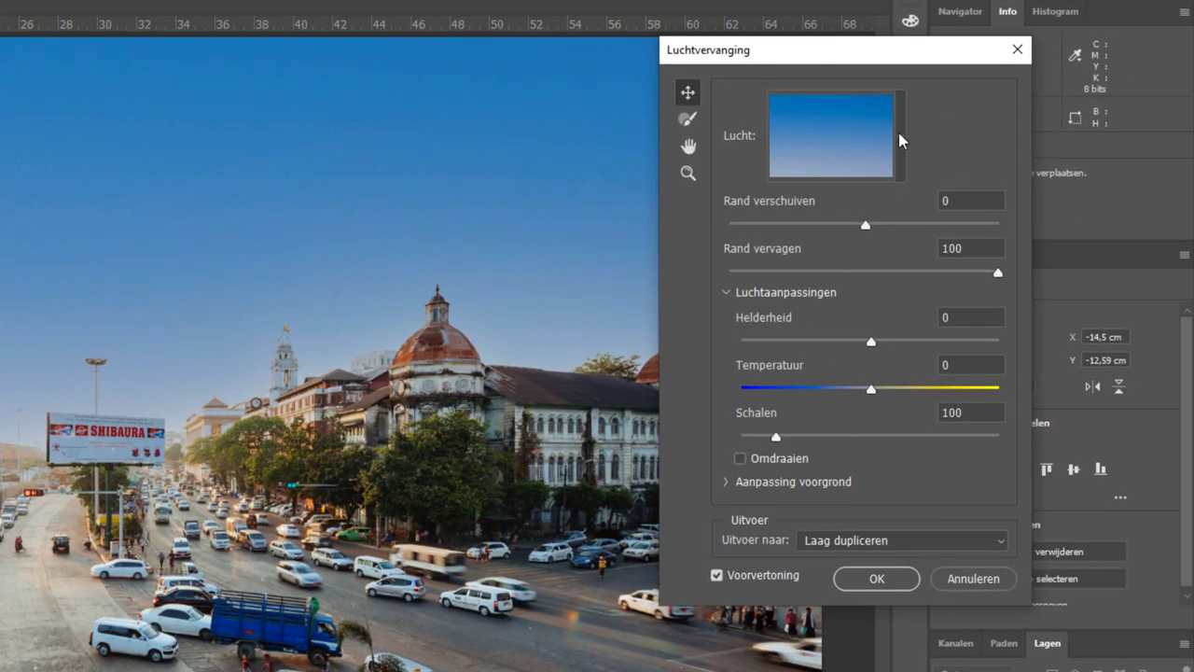
Choose the orange cloudy sunset from the Zonsondergangen presets, collapsing Blauwe luchten.
left_click(899, 135)
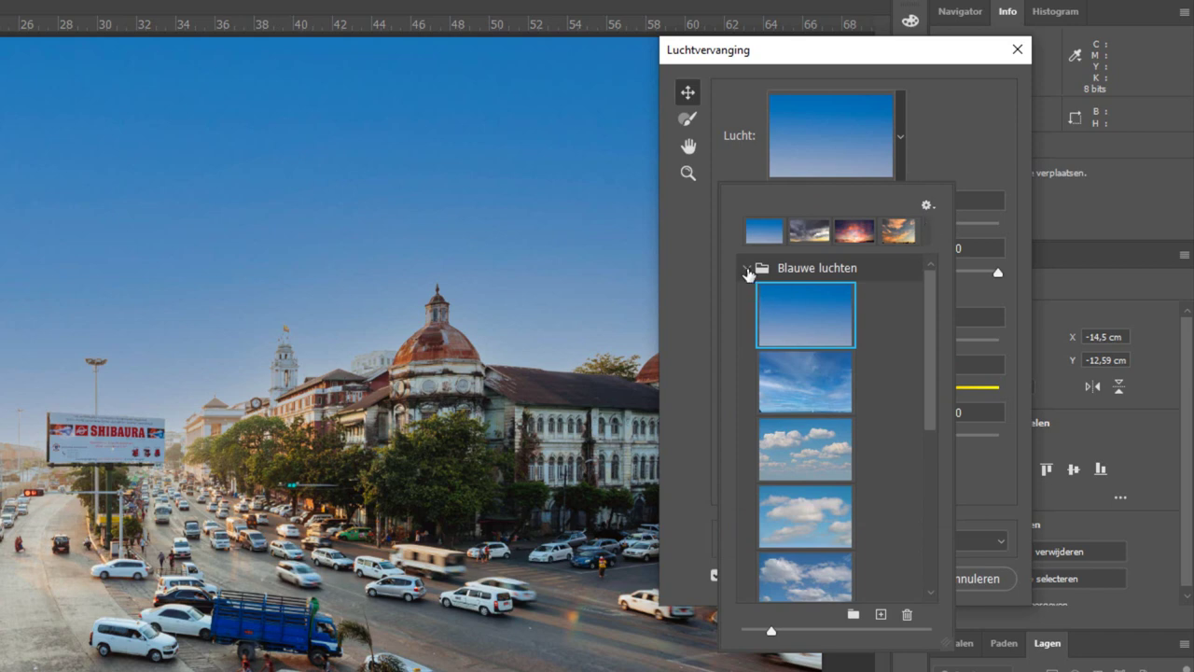
left_click(747, 269)
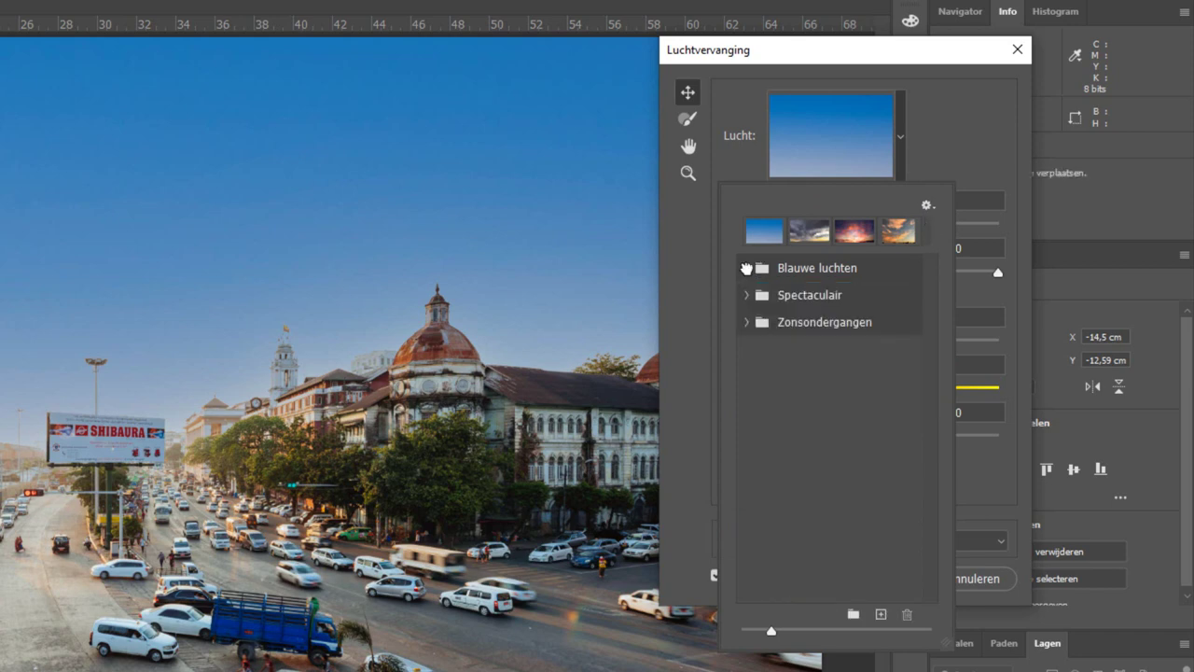
left_click(747, 327)
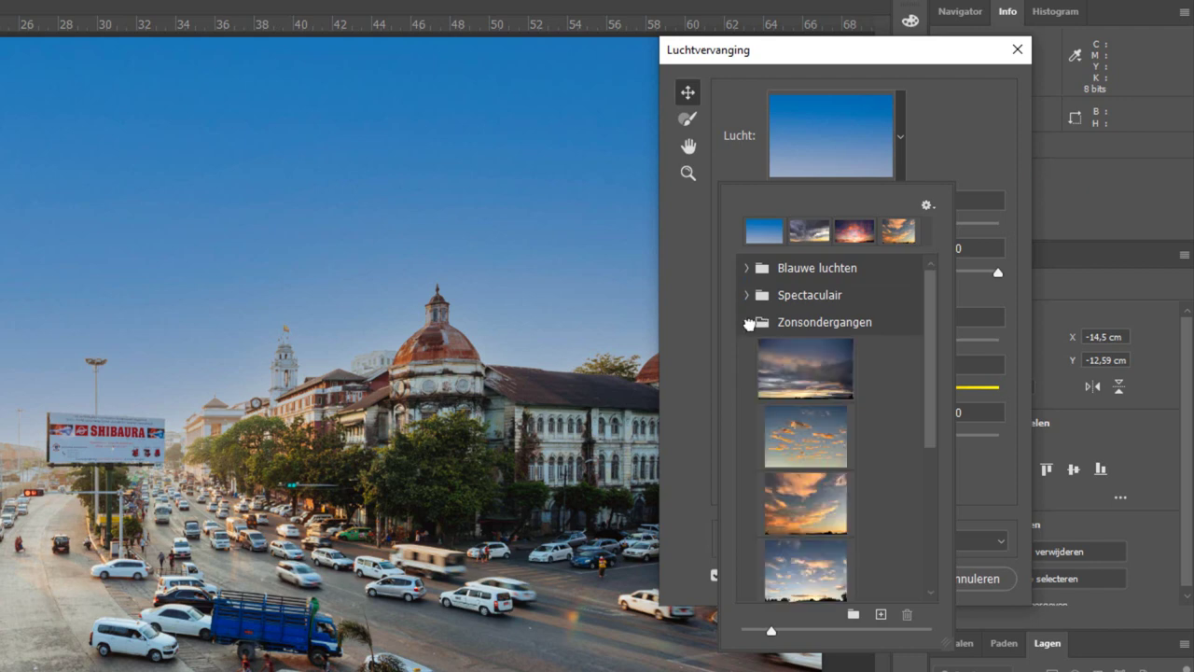
scroll(867, 457, "down", 3)
scroll(852, 458, "down", 3)
scroll(853, 458, "down", 3)
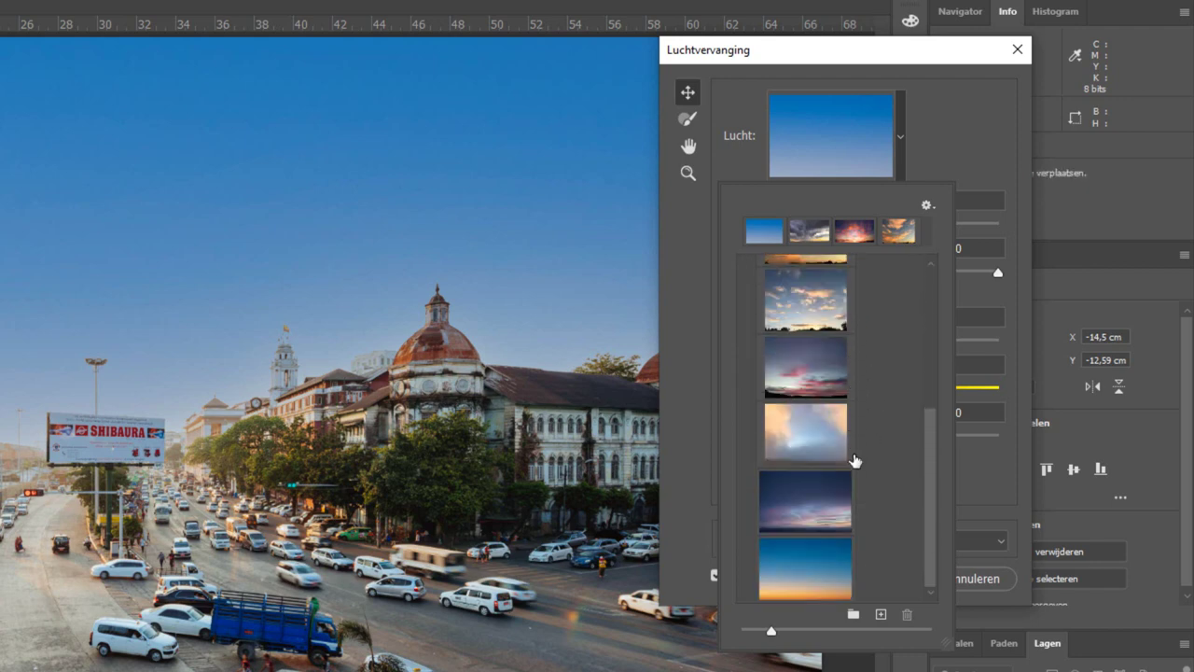
scroll(801, 444, "up", 3)
scroll(806, 446, "up", 3)
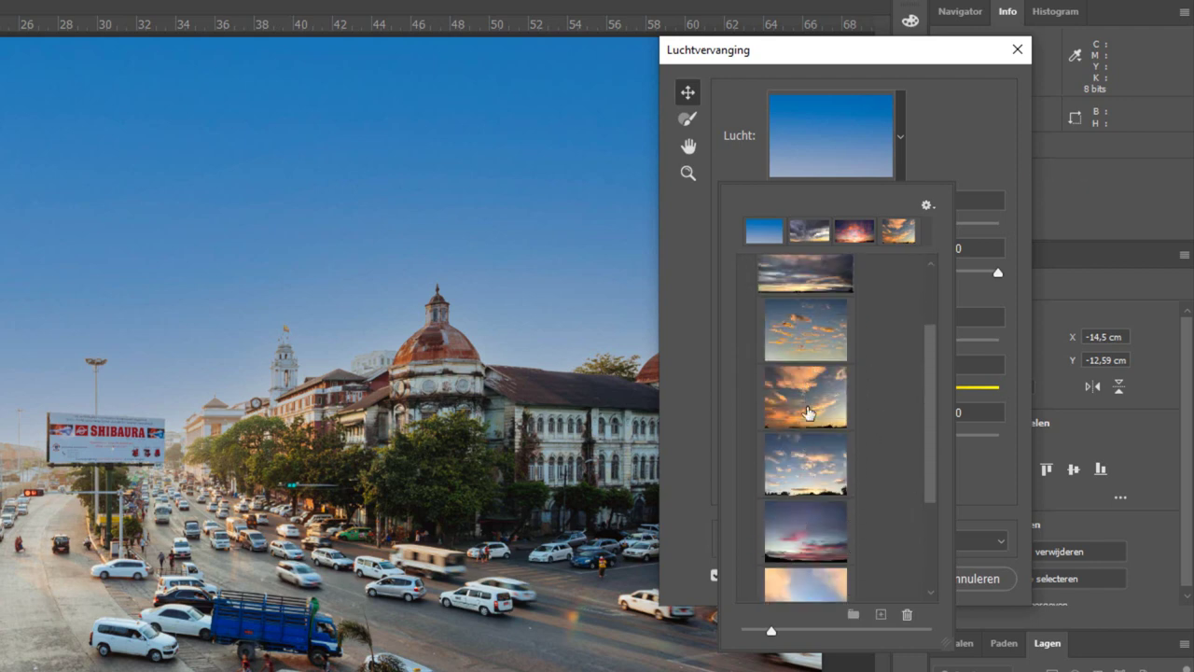
left_click(808, 413)
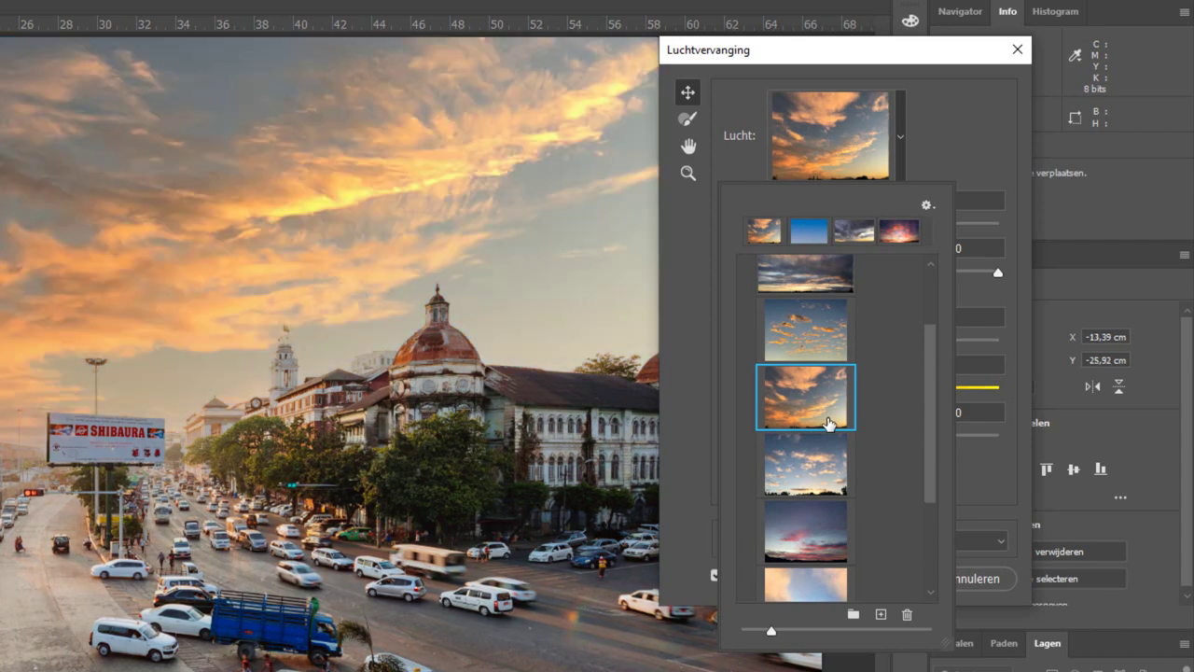
Close the preset picker and toggle Voorvertoning off and on to compare with the original.
left_click(964, 124)
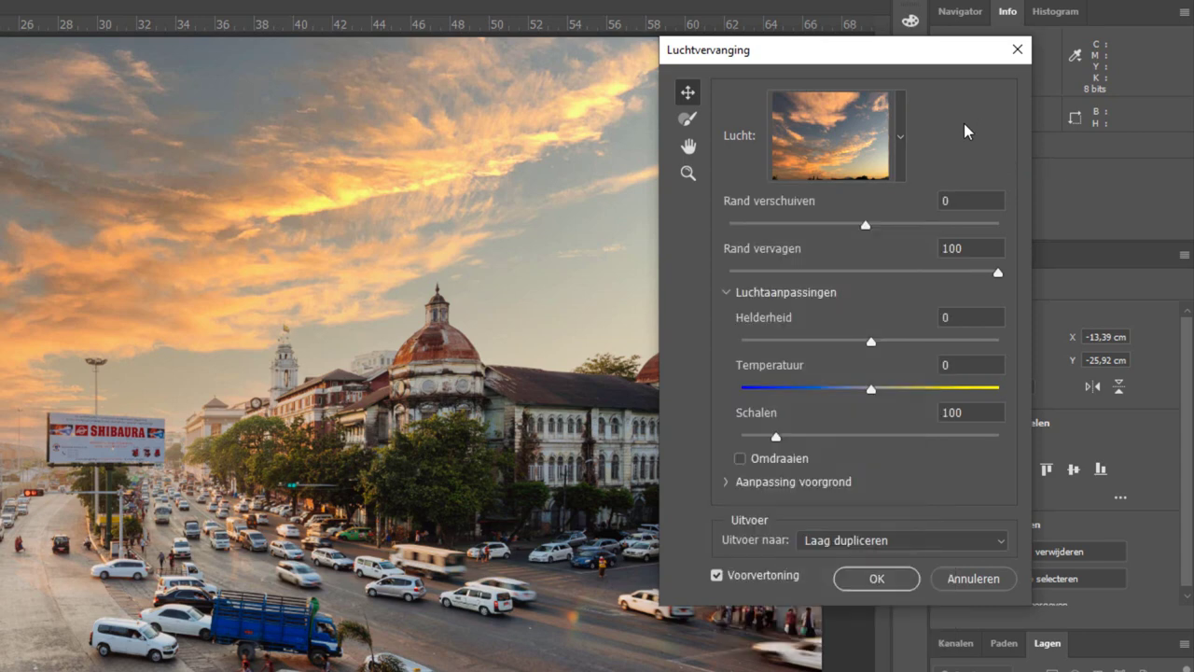
left_click(717, 576)
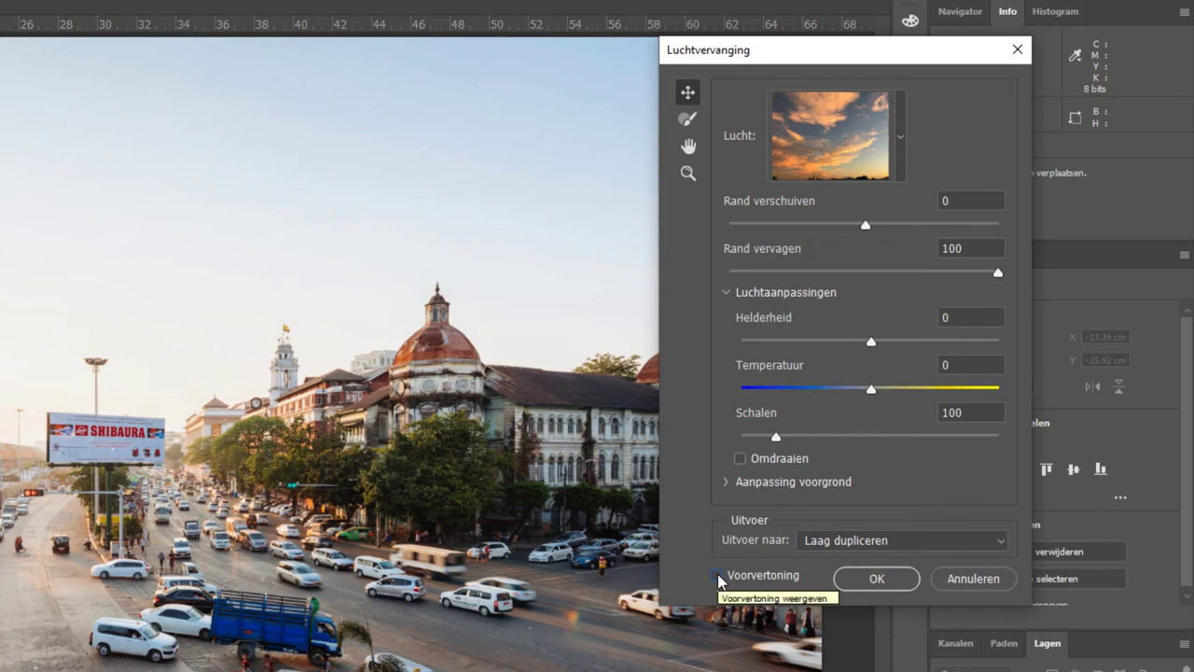
left_click(717, 576)
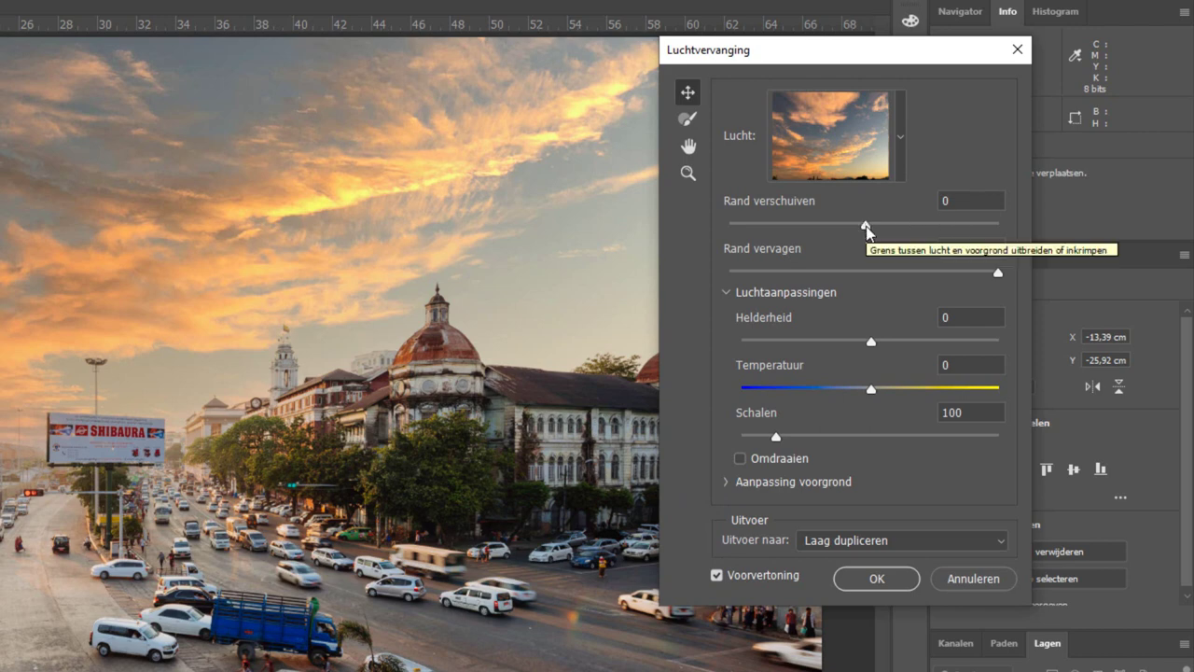
Set Rand verschuiven to 15, trying a lower Rand vervagen before returning it to 100.
left_click_drag(866, 226, 759, 226)
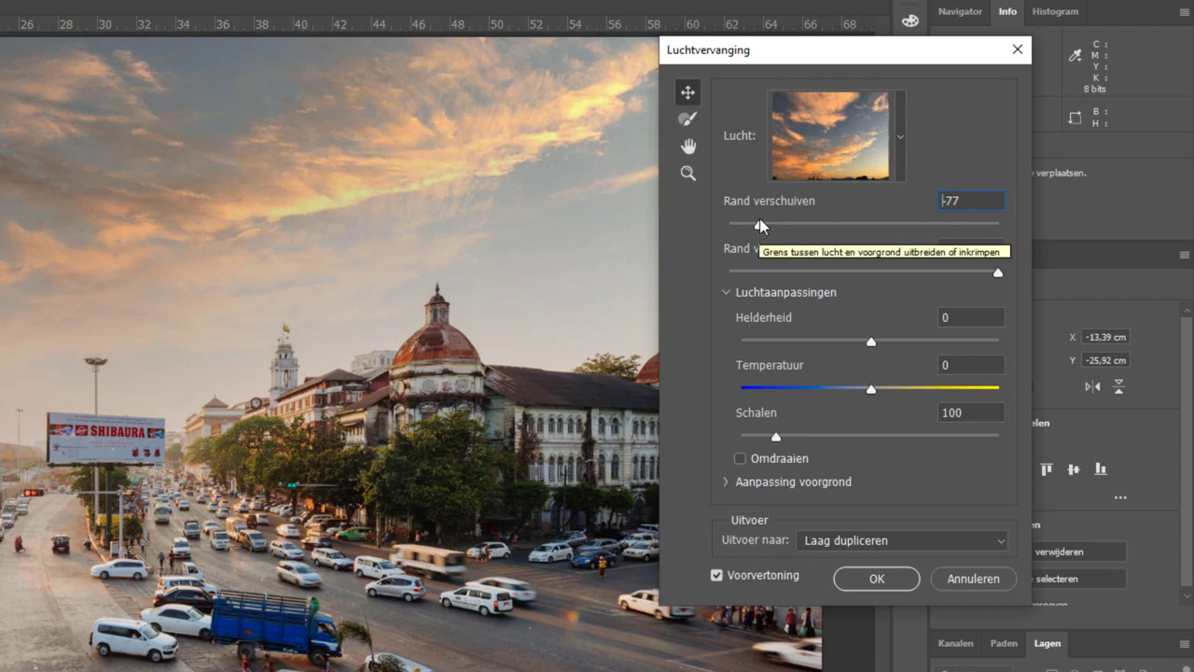
left_click_drag(972, 225, 988, 227)
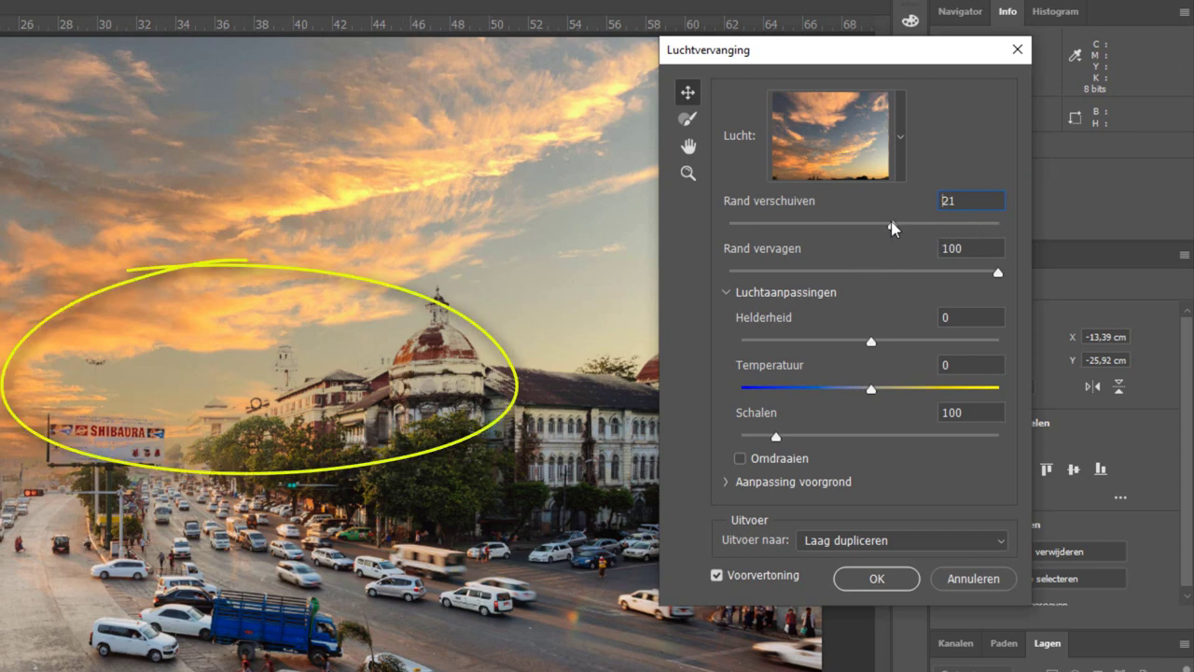
left_click_drag(903, 226, 887, 228)
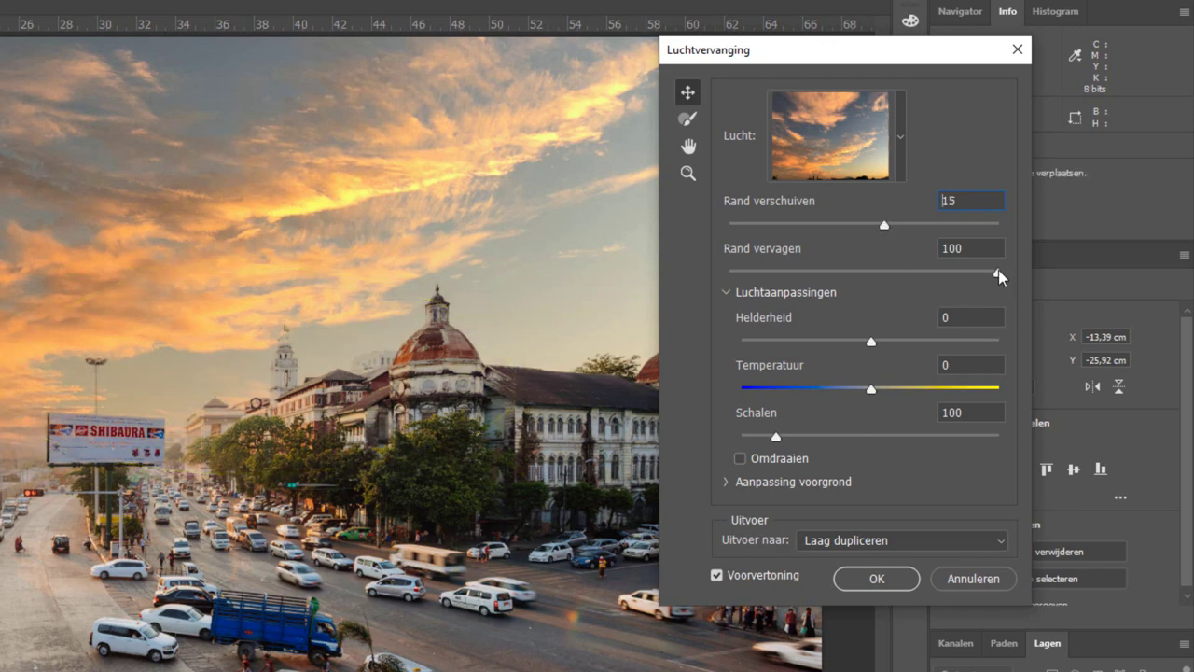
left_click_drag(1000, 273, 726, 279)
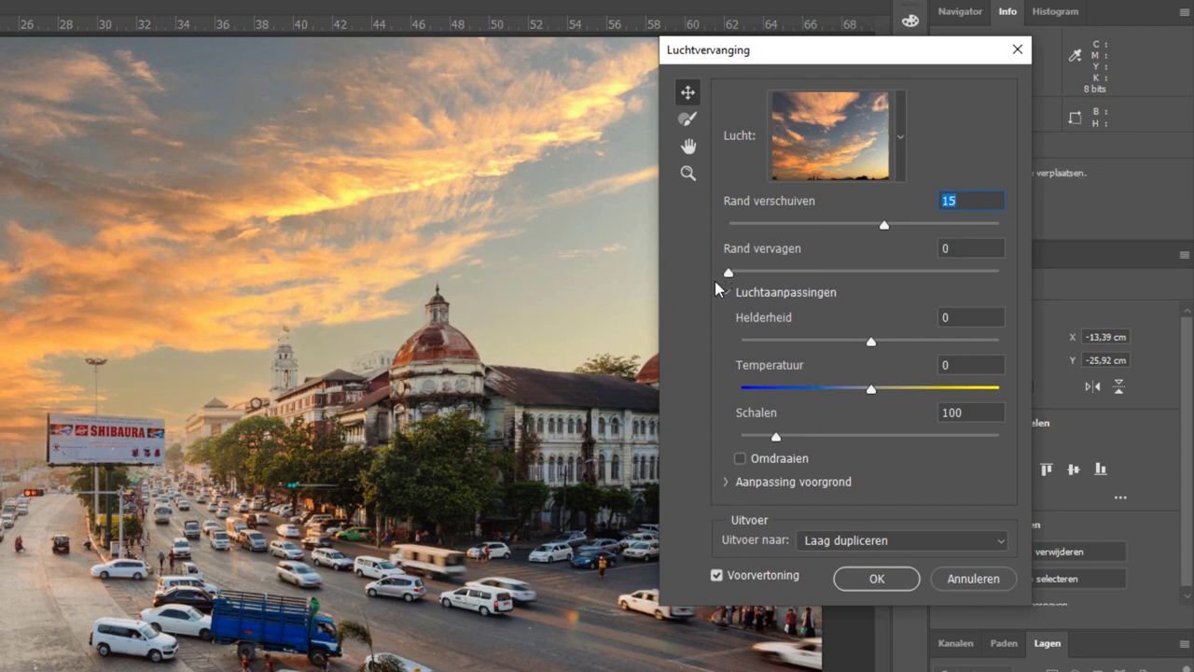
left_click_drag(944, 275, 999, 275)
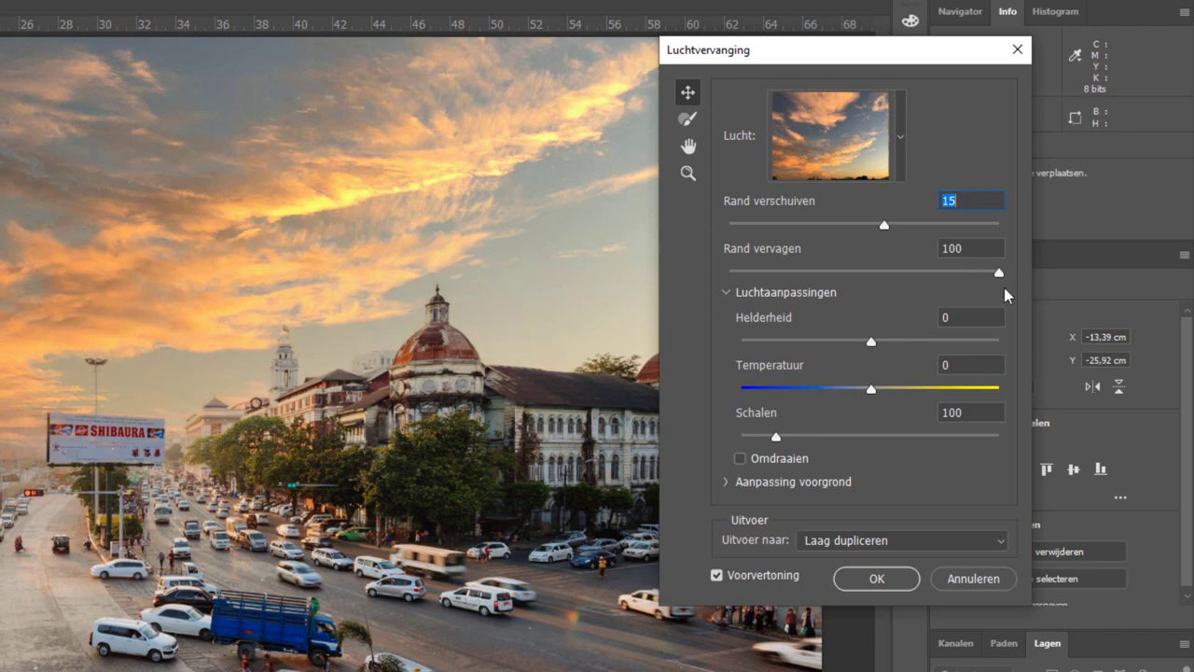
Set sky Helderheid to 14 and Temperatuur to 55, then toggle the preview to compare.
mouse_move(873, 342)
left_mouse_down()
mouse_move(924, 343)
mouse_move(815, 343)
mouse_move(888, 342)
left_mouse_up()
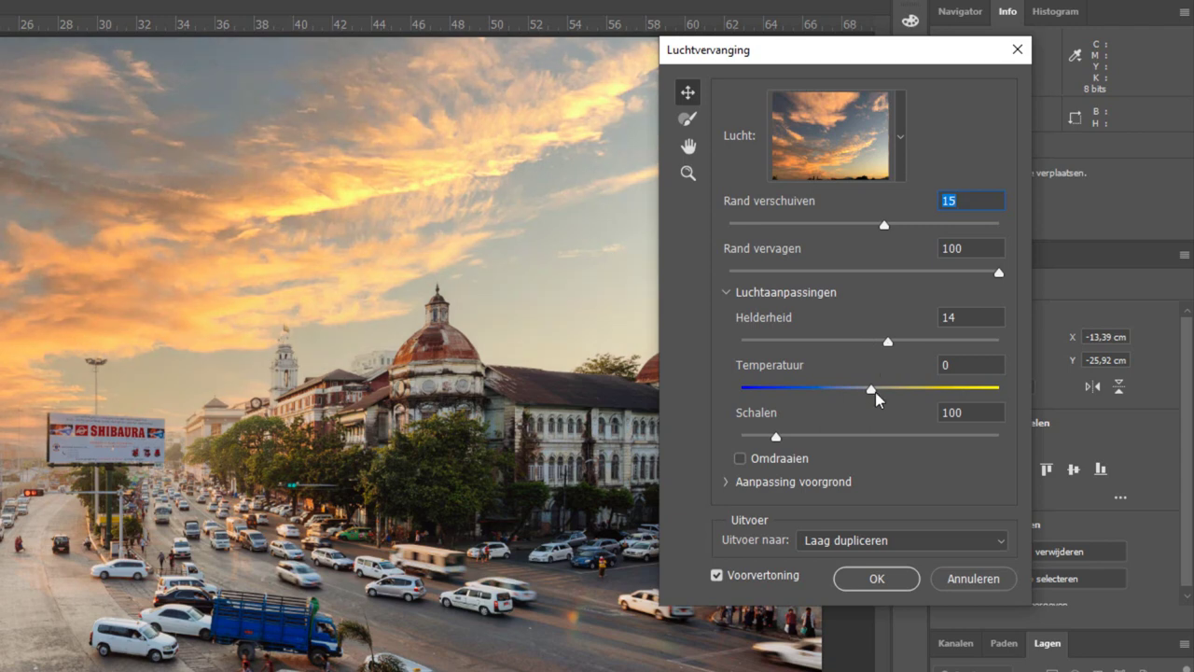
left_click_drag(873, 390, 944, 394)
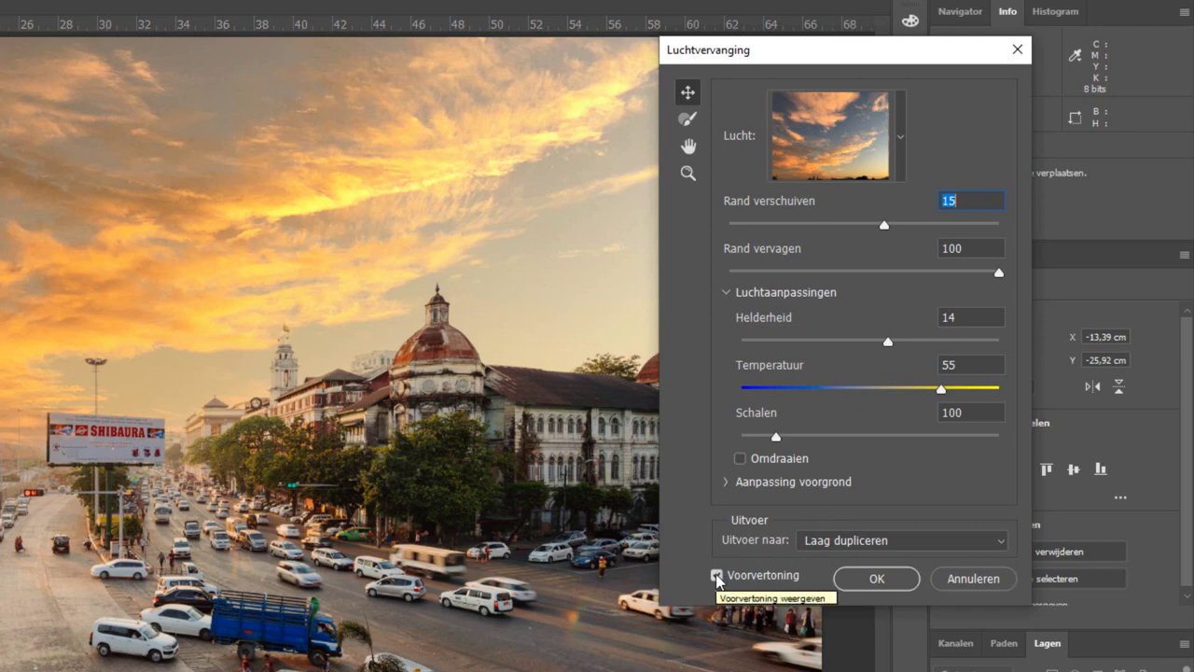
left_click(717, 575)
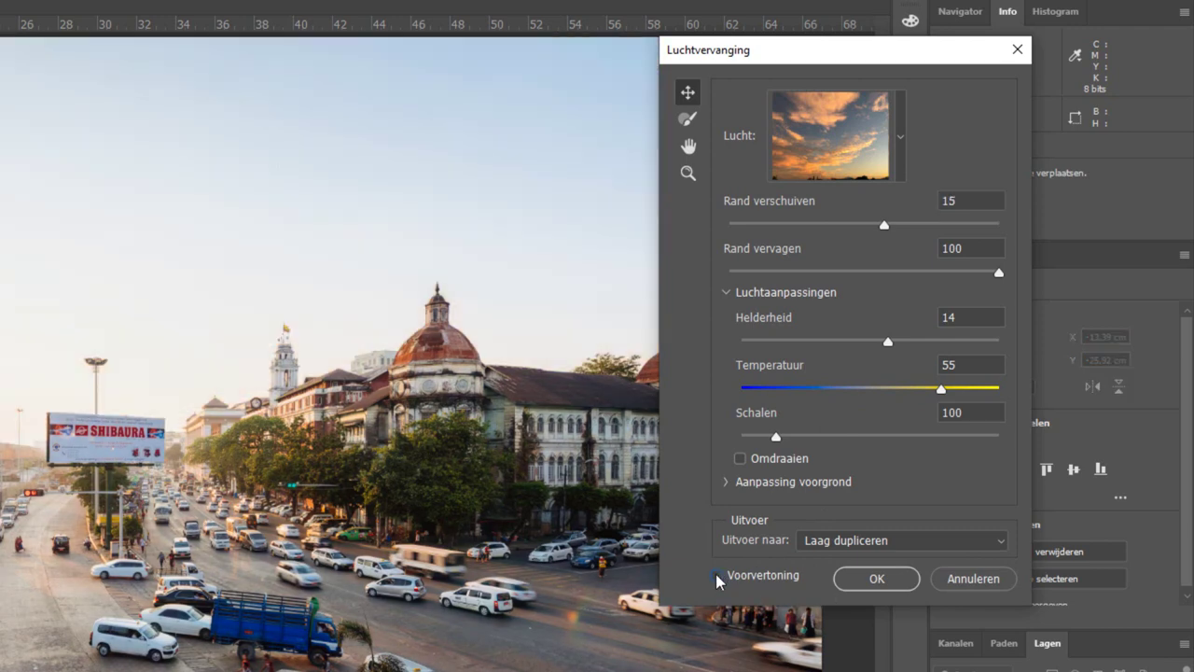
left_click(717, 576)
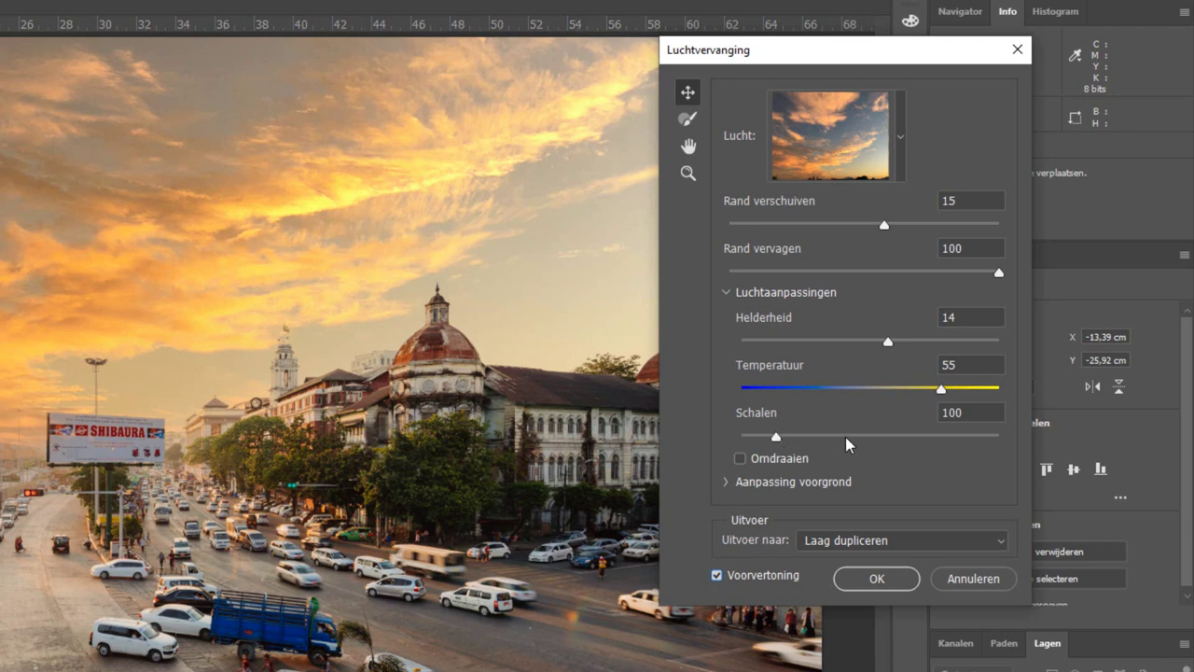
Set Schalen to 130 and drag the sunset sky up and left on the canvas.
left_click(929, 437)
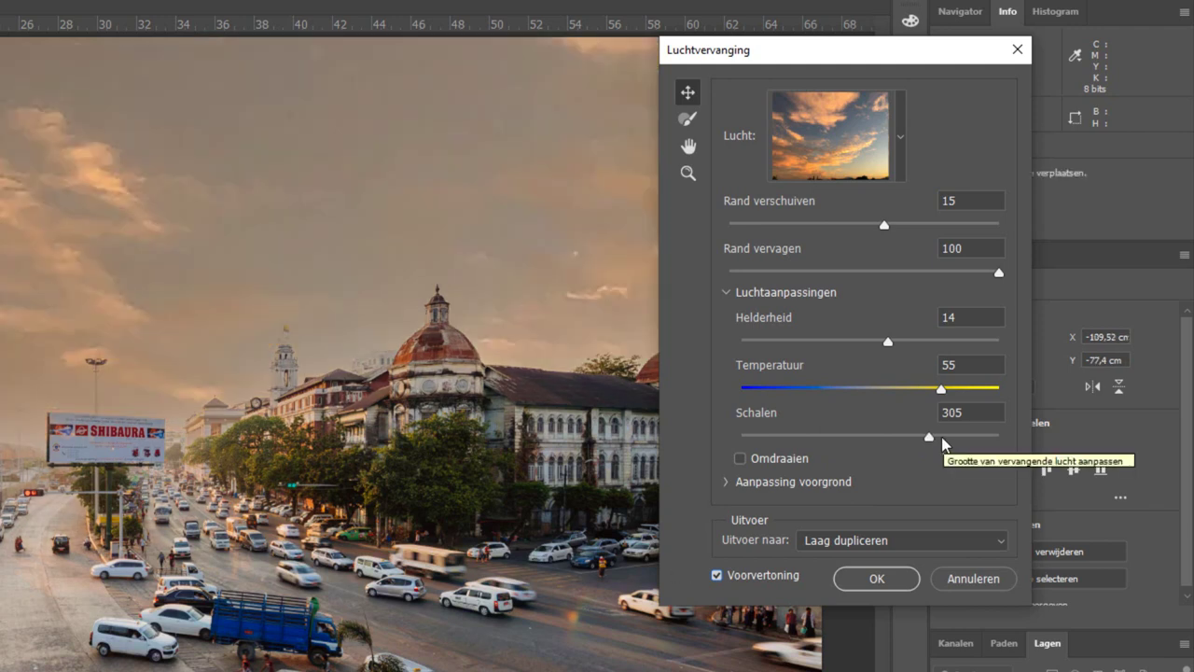
left_click_drag(930, 437, 884, 438)
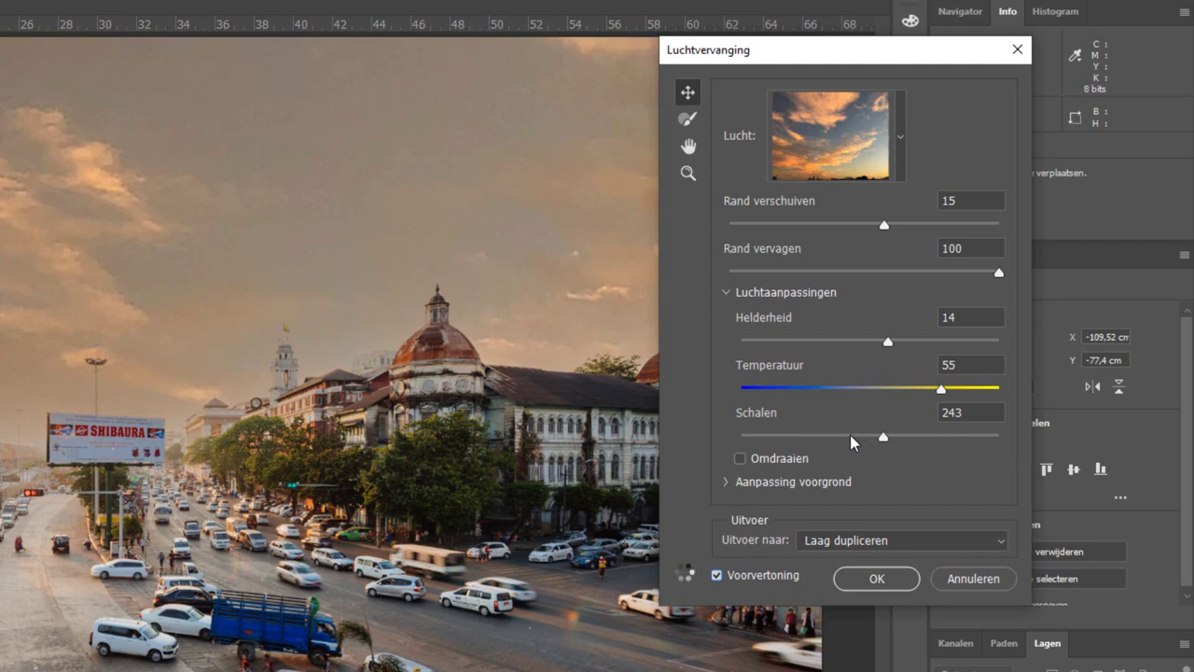
left_click(761, 437)
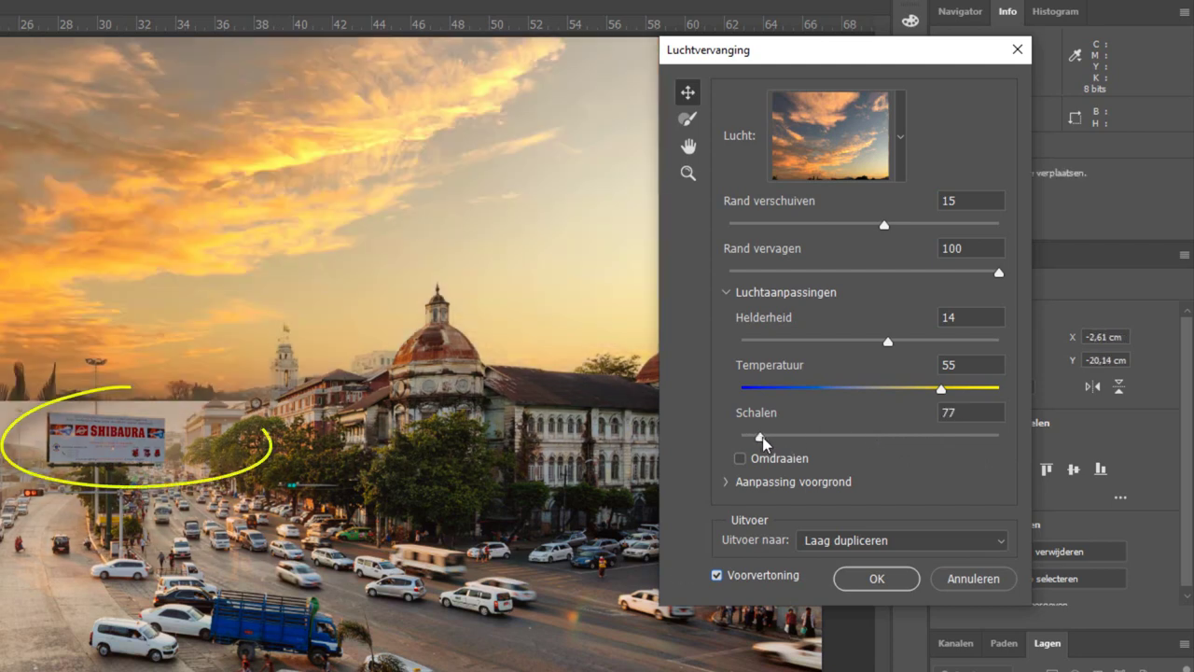
left_click(808, 436)
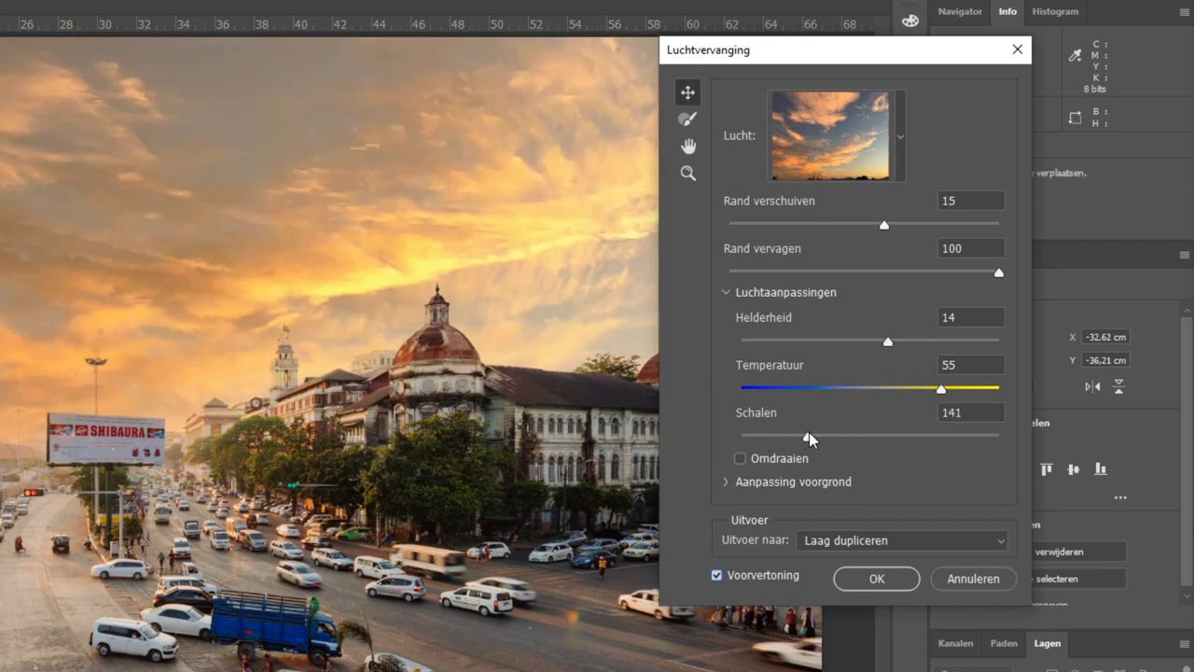
left_click_drag(808, 438, 799, 443)
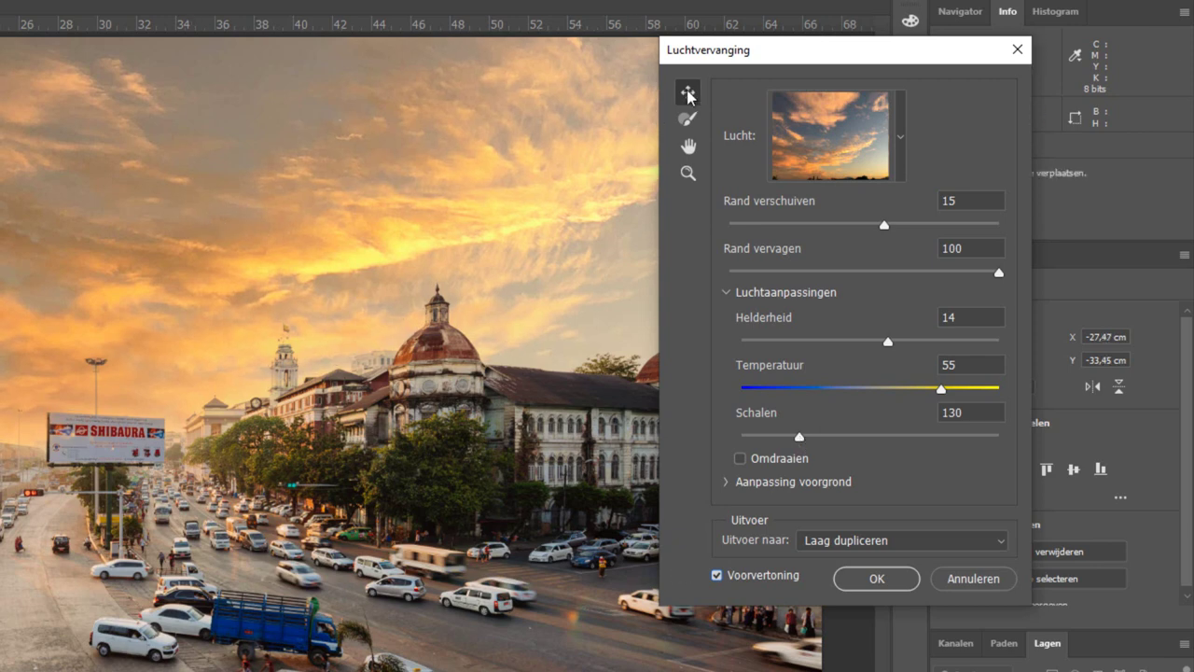
mouse_move(218, 296)
left_mouse_down()
mouse_move(189, 171)
mouse_move(215, 166)
mouse_move(203, 200)
left_mouse_up()
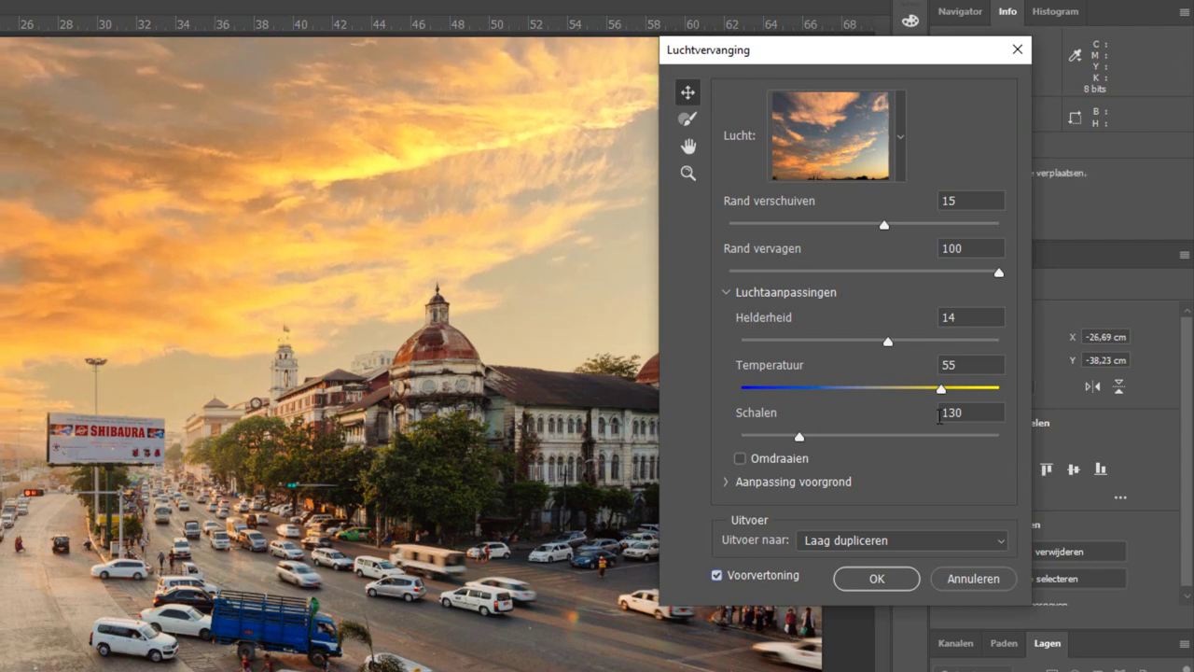
Expand Aanpassing voorgrond and keep Belichtingsmodus on Vermenigvuldigen after trying Raster.
left_click(727, 292)
left_click(726, 314)
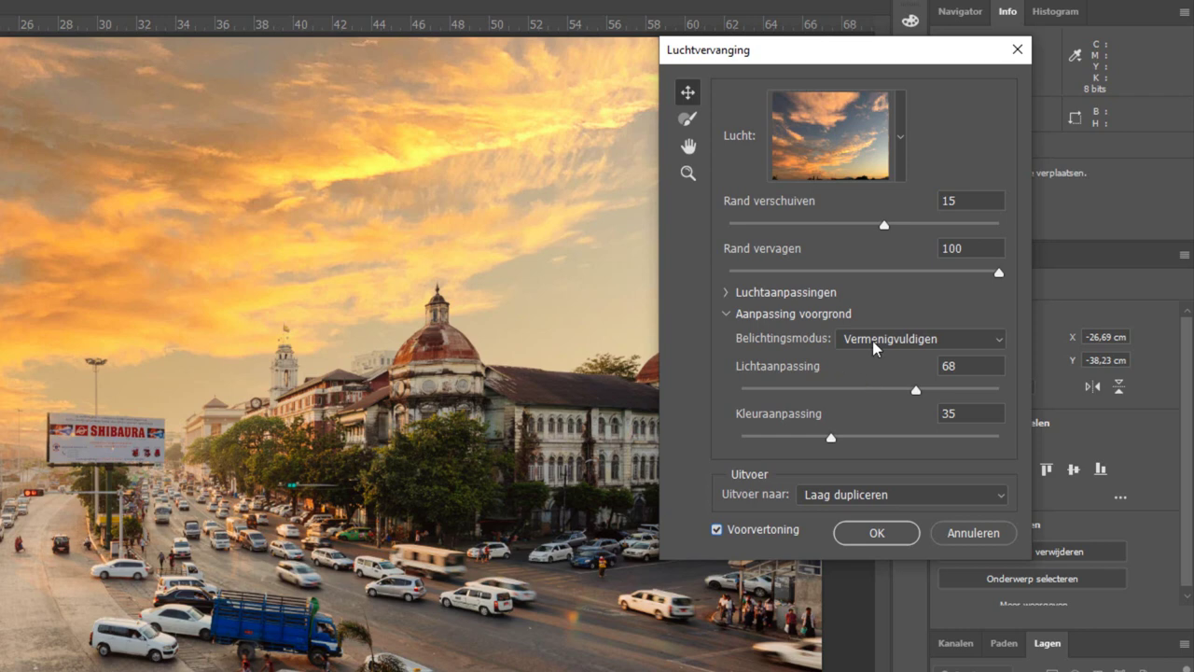
left_click(874, 340)
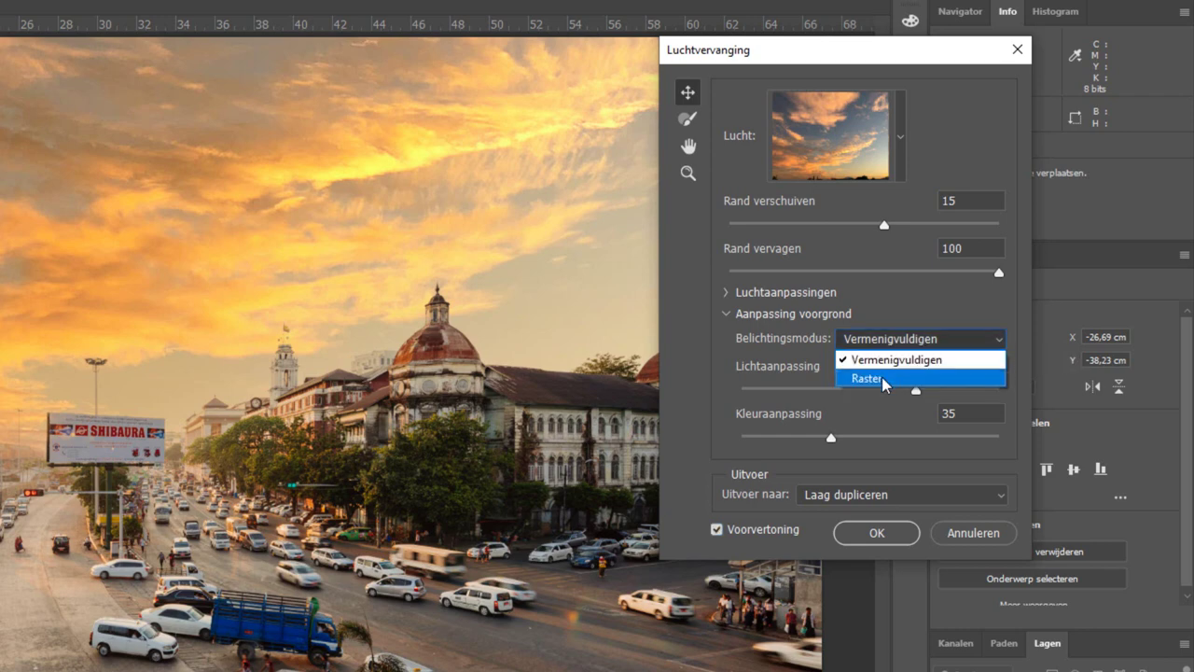
left_click(882, 375)
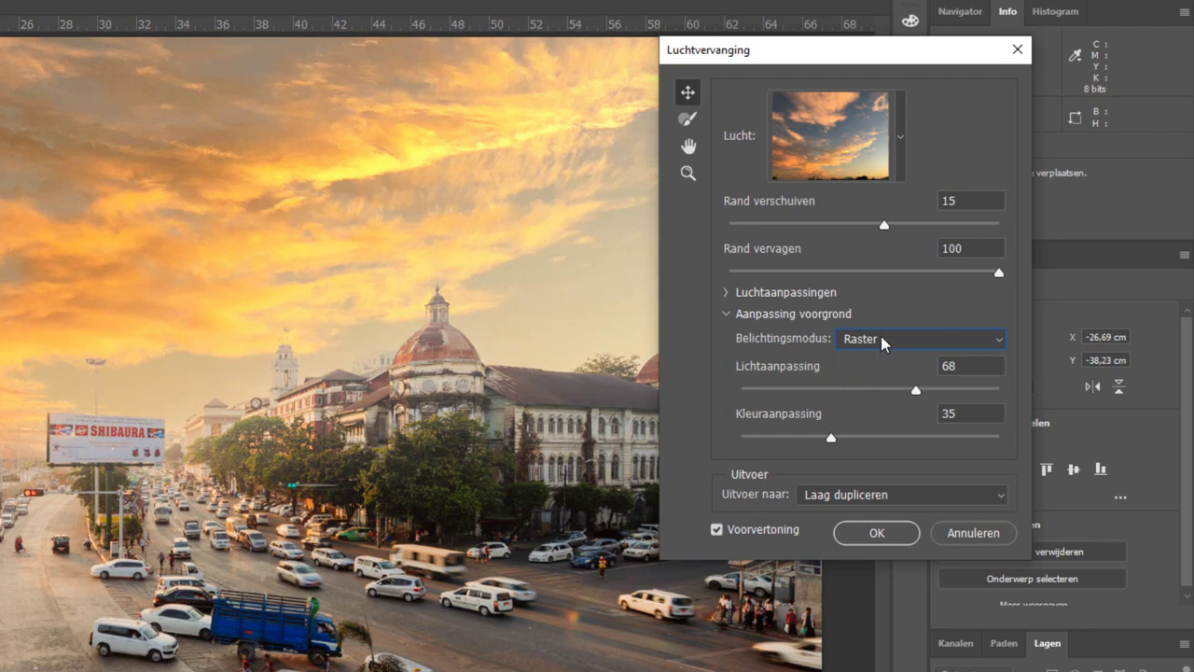
left_click(883, 339)
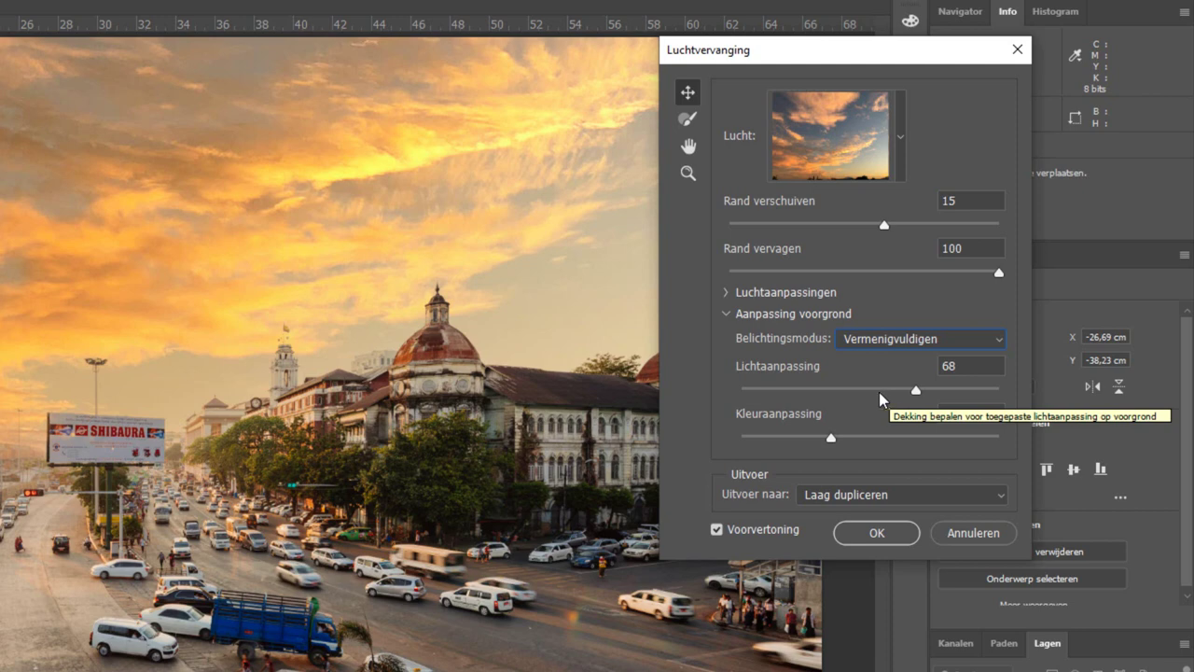
Set foreground Lichtaanpassing to 58 and Kleuraanpassing to 42.
left_click(832, 393)
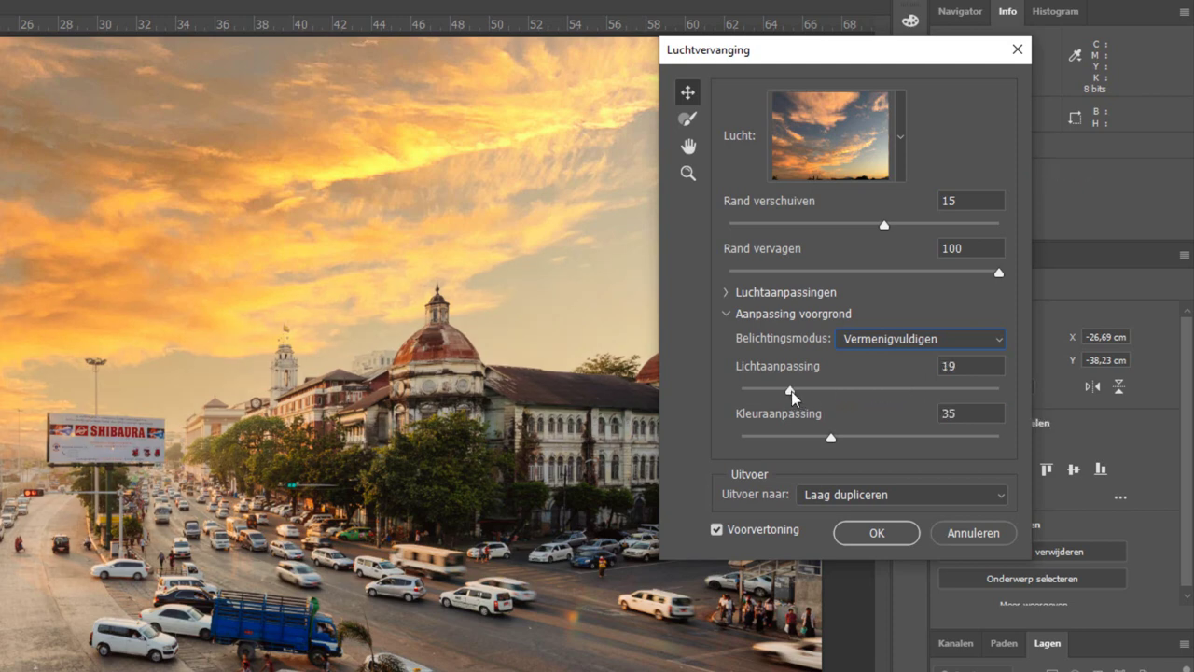
left_click(973, 393)
left_click(798, 393)
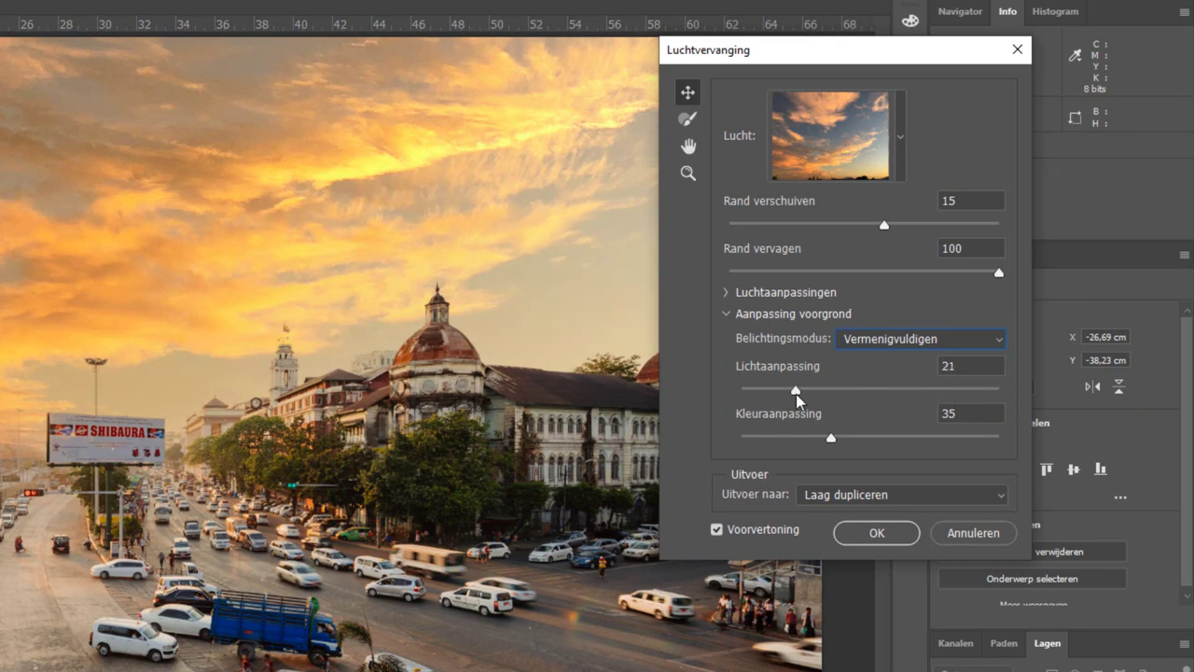
left_click(906, 393)
left_click(892, 392)
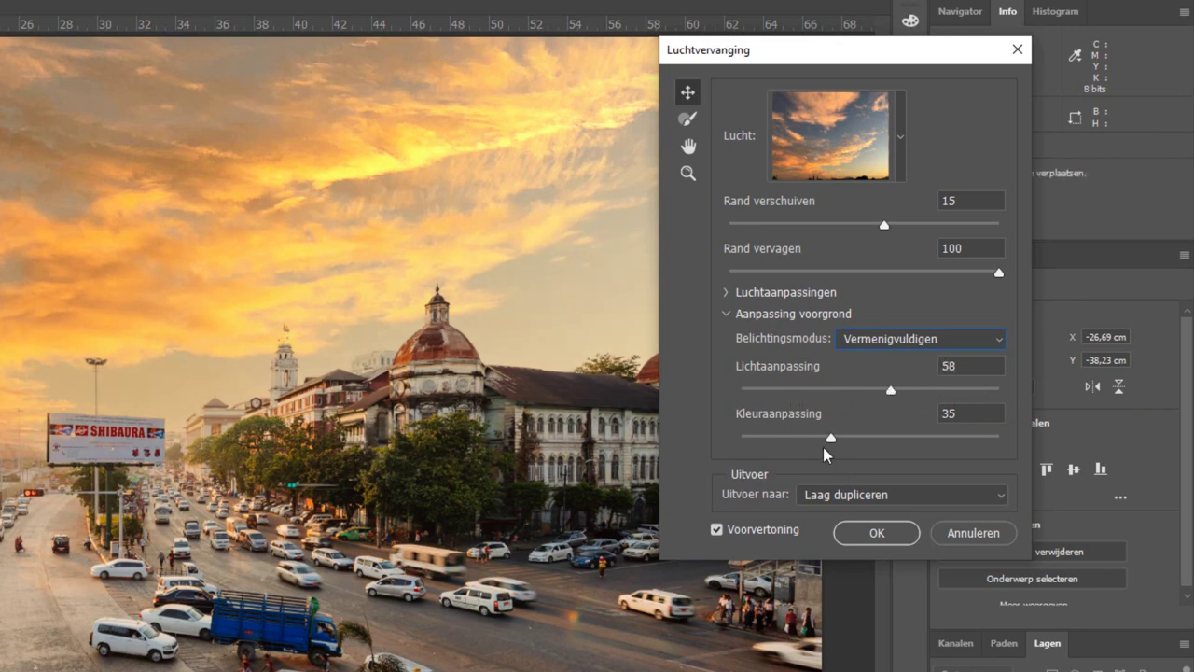
mouse_move(833, 438)
left_mouse_down()
mouse_move(947, 438)
mouse_move(849, 438)
left_mouse_up()
Apply the sky replacement with output set to Nieuwe lagen.
left_click(862, 497)
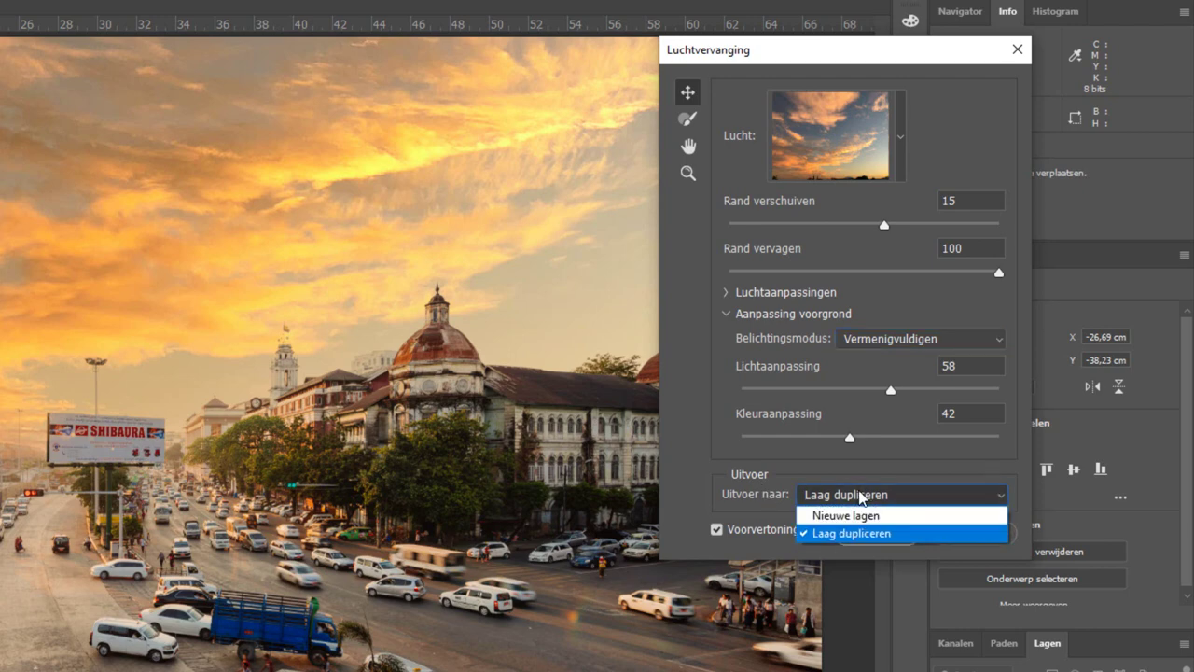
left_click(849, 516)
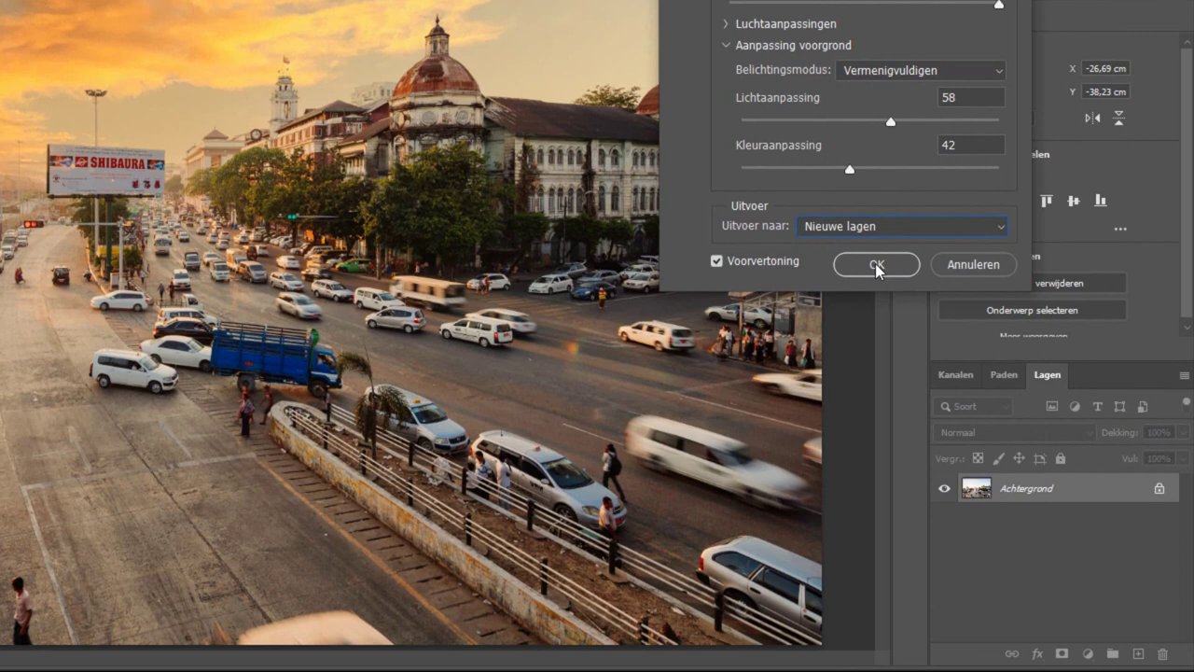
left_click(878, 265)
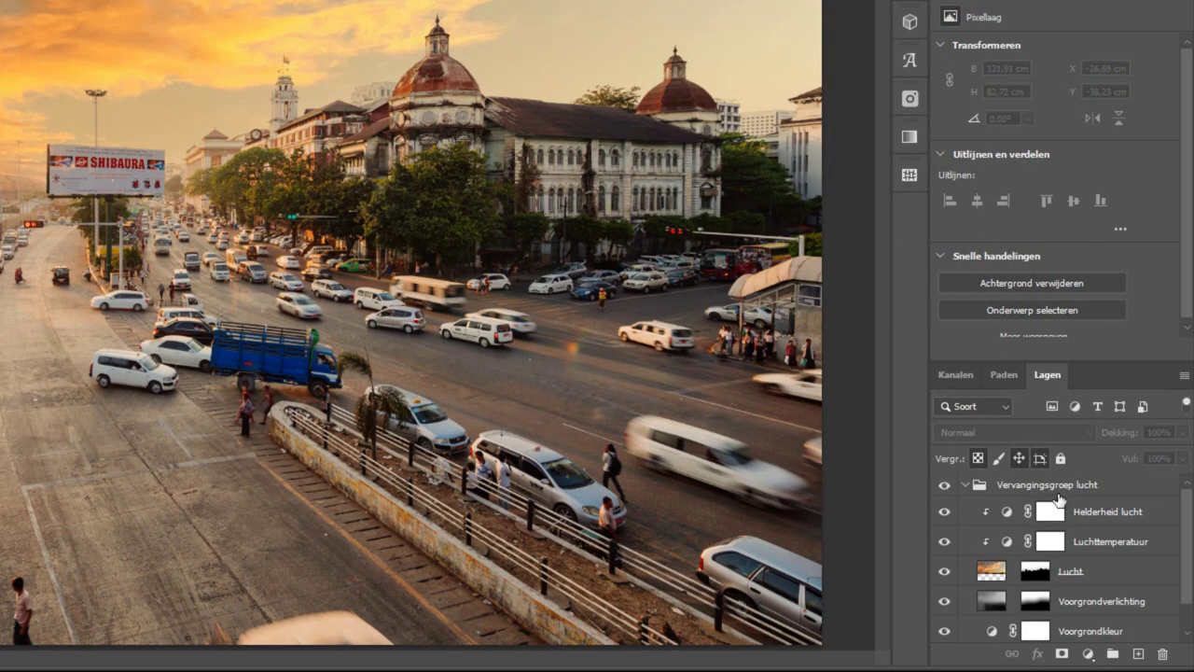
scroll(1079, 554, "down", 1)
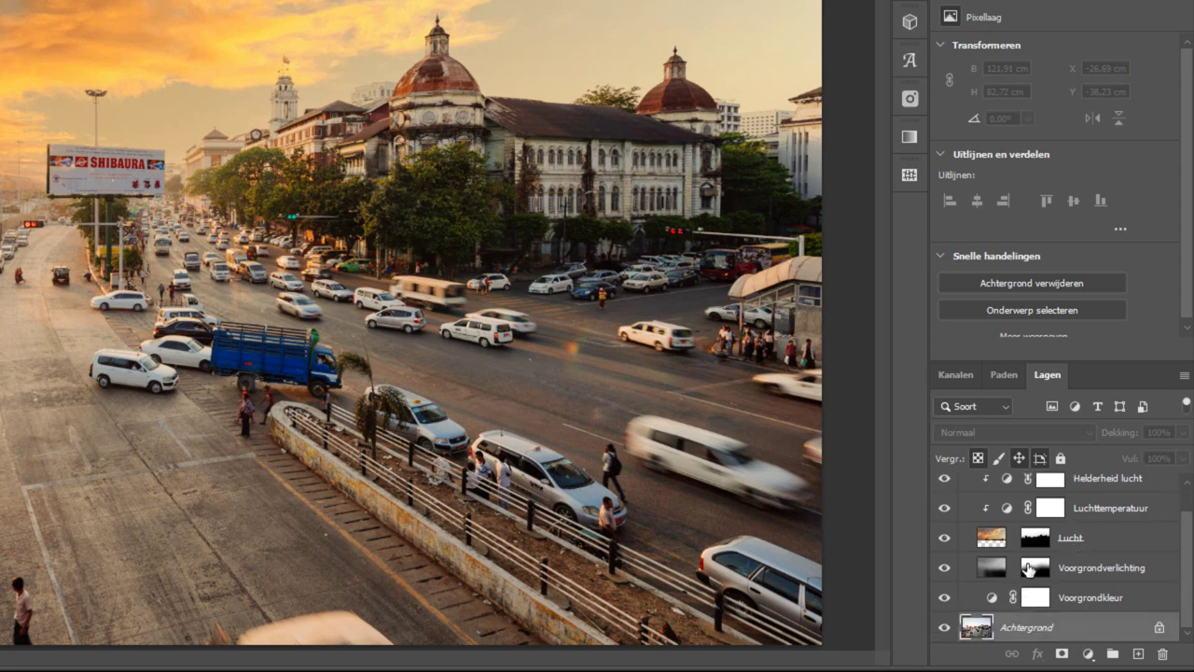
scroll(1075, 558, "up", 1)
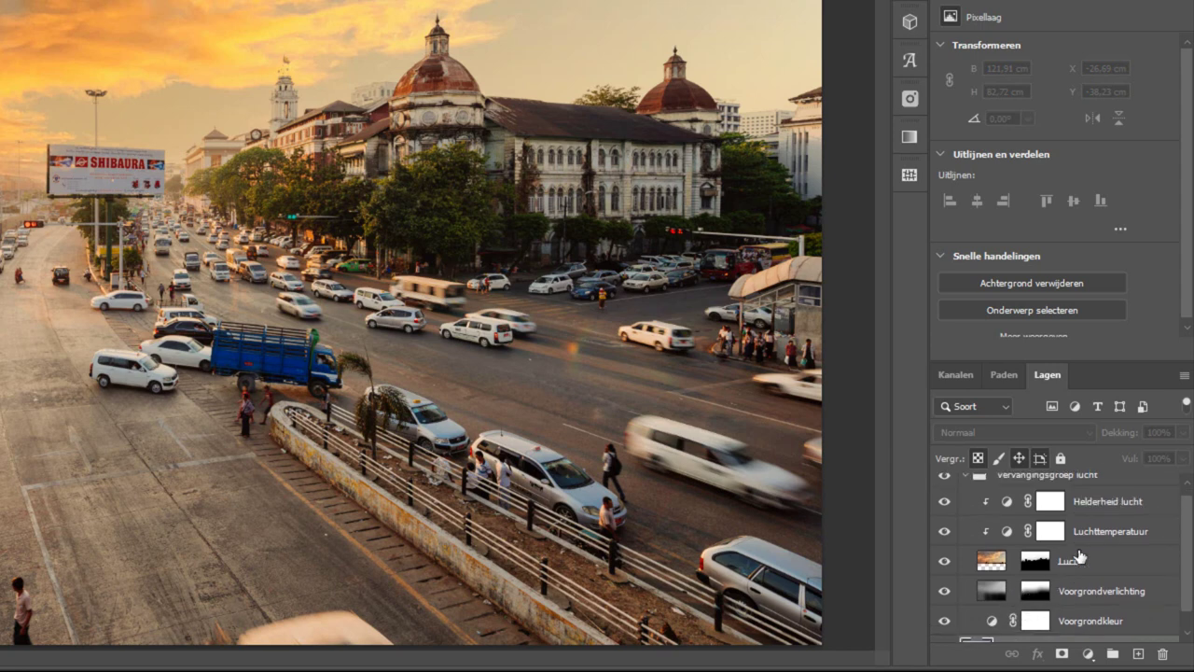
Toggle the sunset sky to compare, then add a layer mask to Vervangingsgroep lucht.
left_click(964, 485)
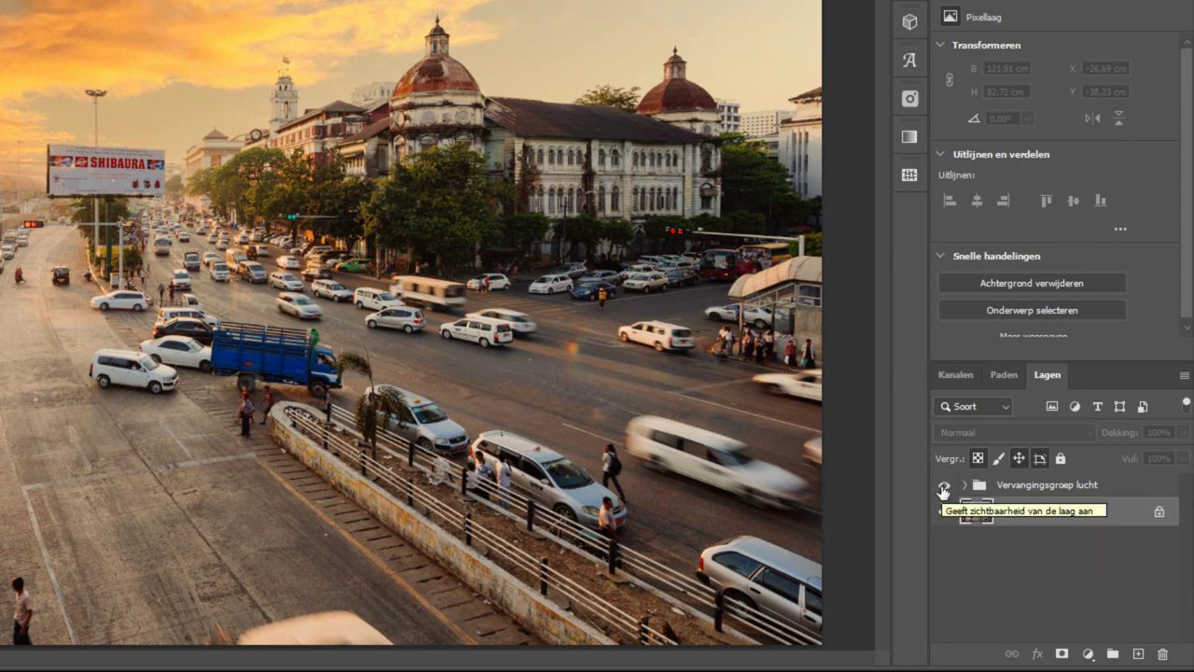
left_click(944, 486)
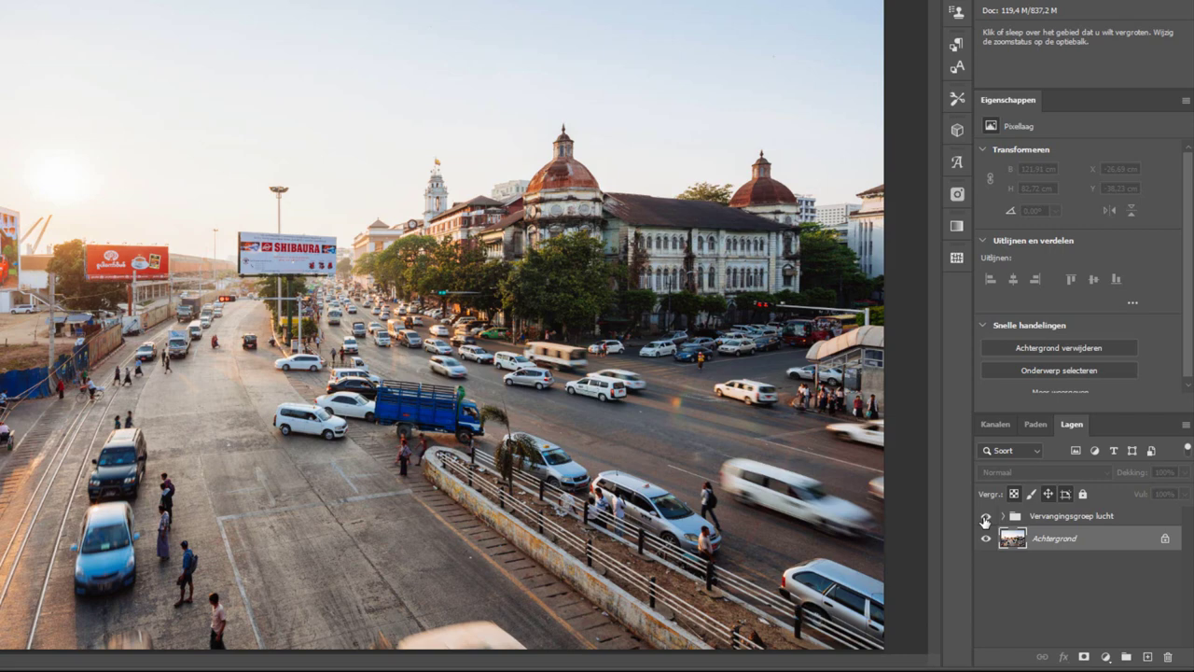
left_click(986, 519)
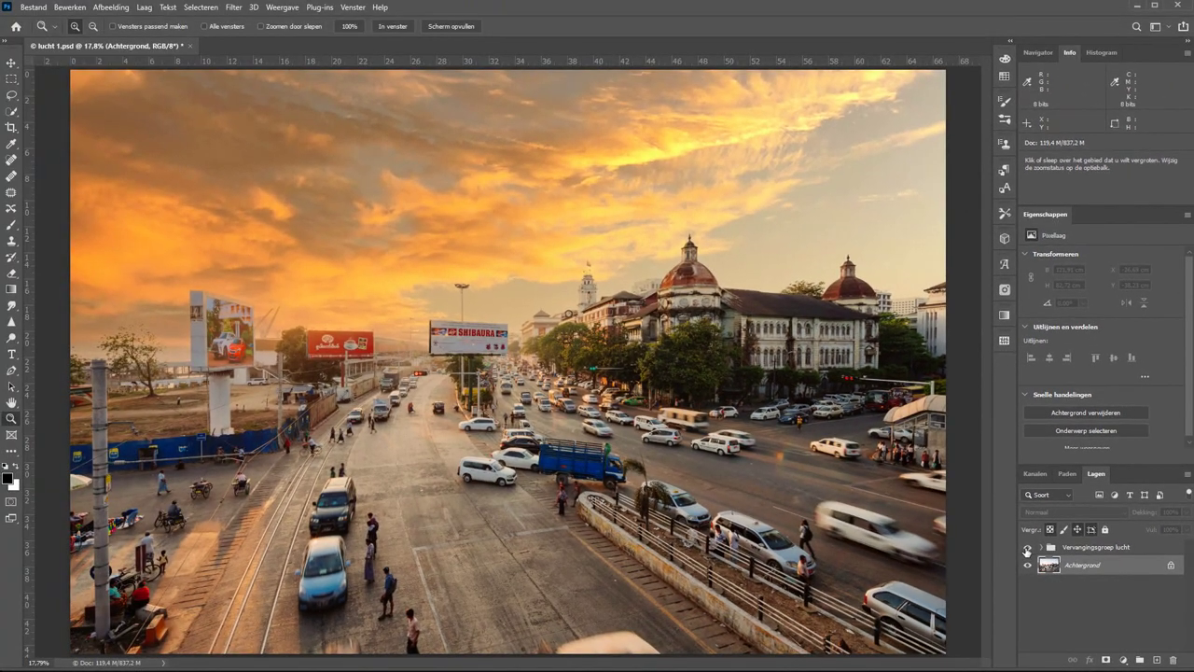
left_click(1029, 549)
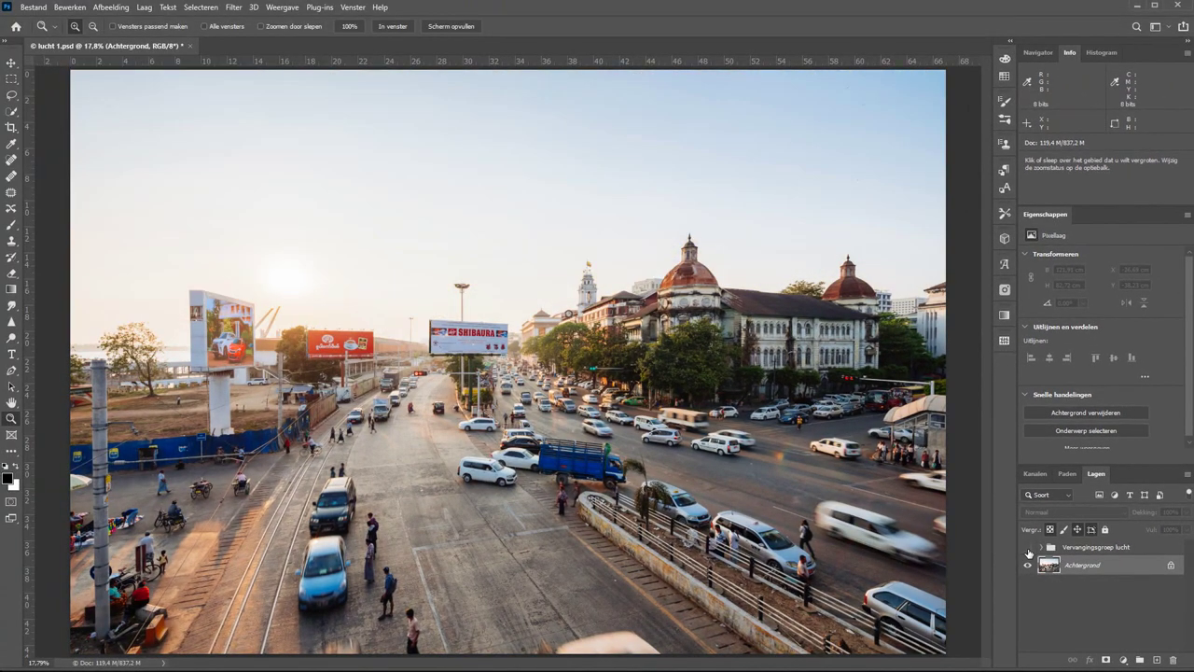
left_click(1028, 549)
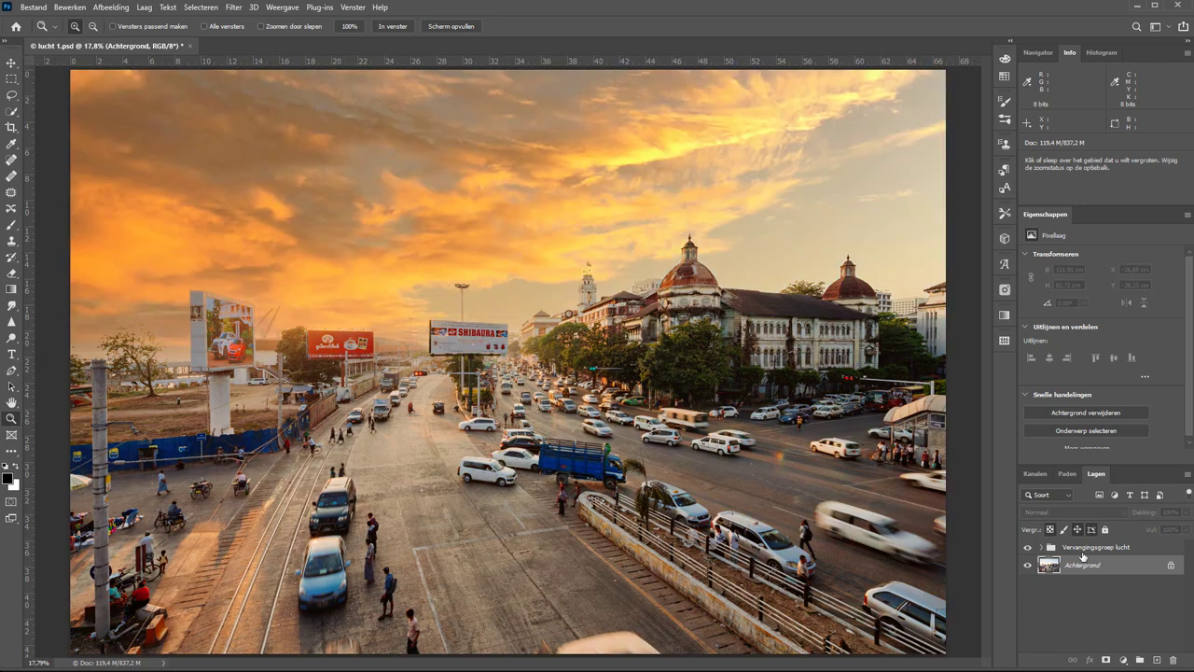
left_click(1082, 556)
left_click(1106, 662)
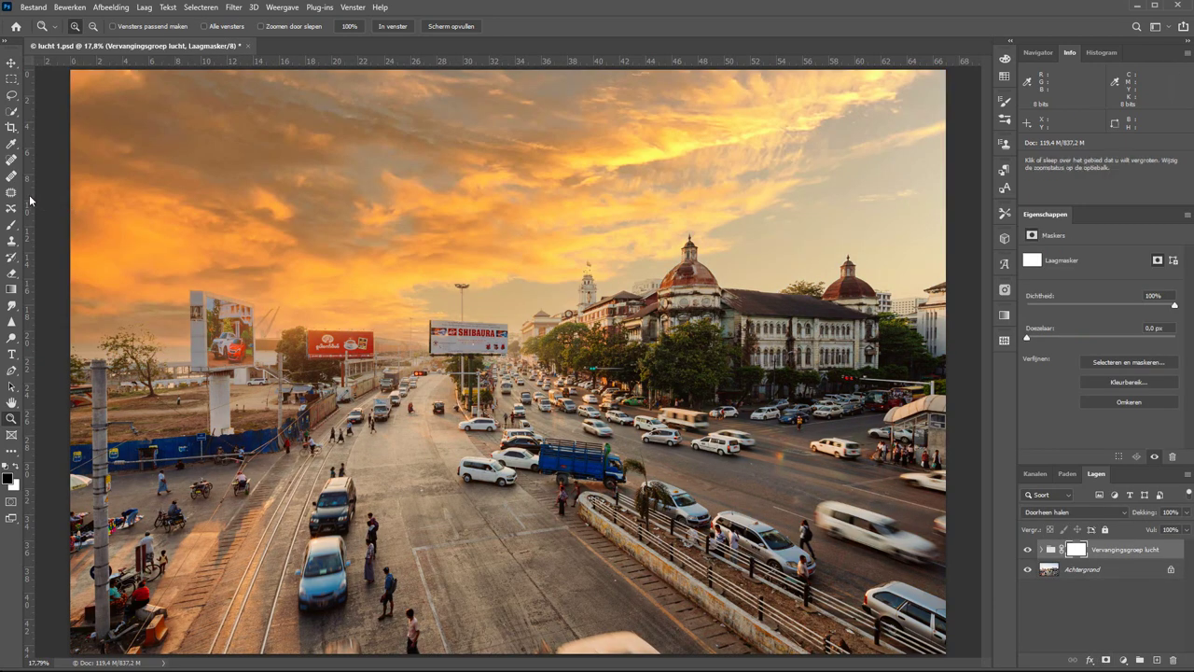
Paint black on the group mask with a 1200 brush, then delete the mask.
key("b")
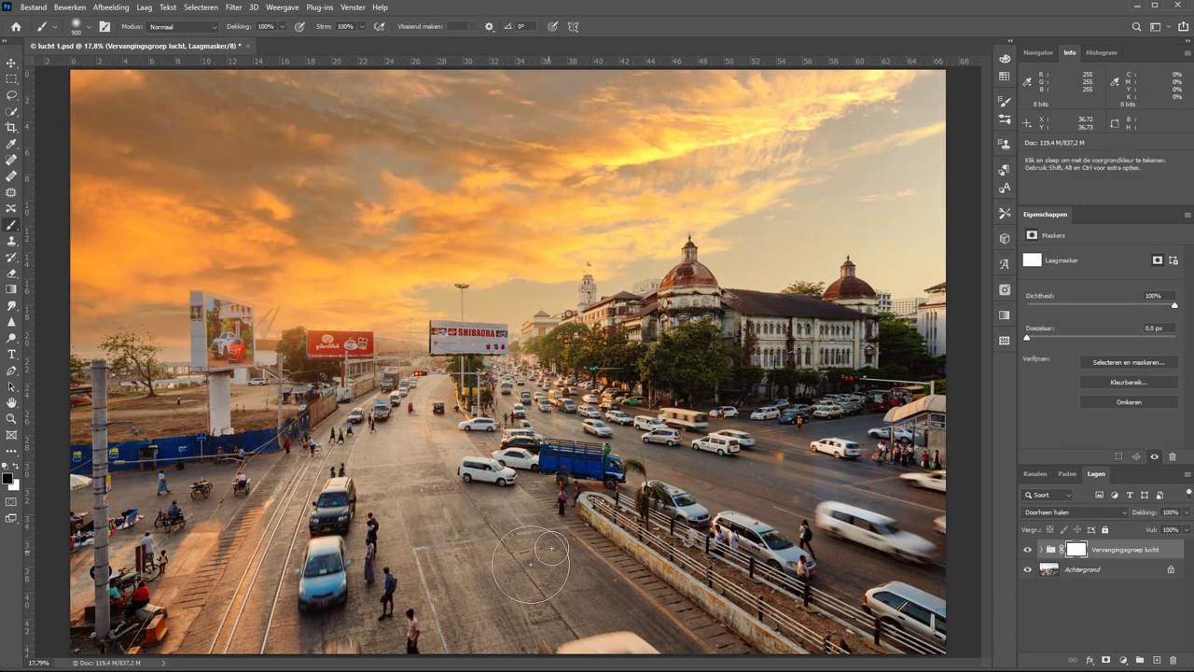
key("]")
key("]")
key("]")
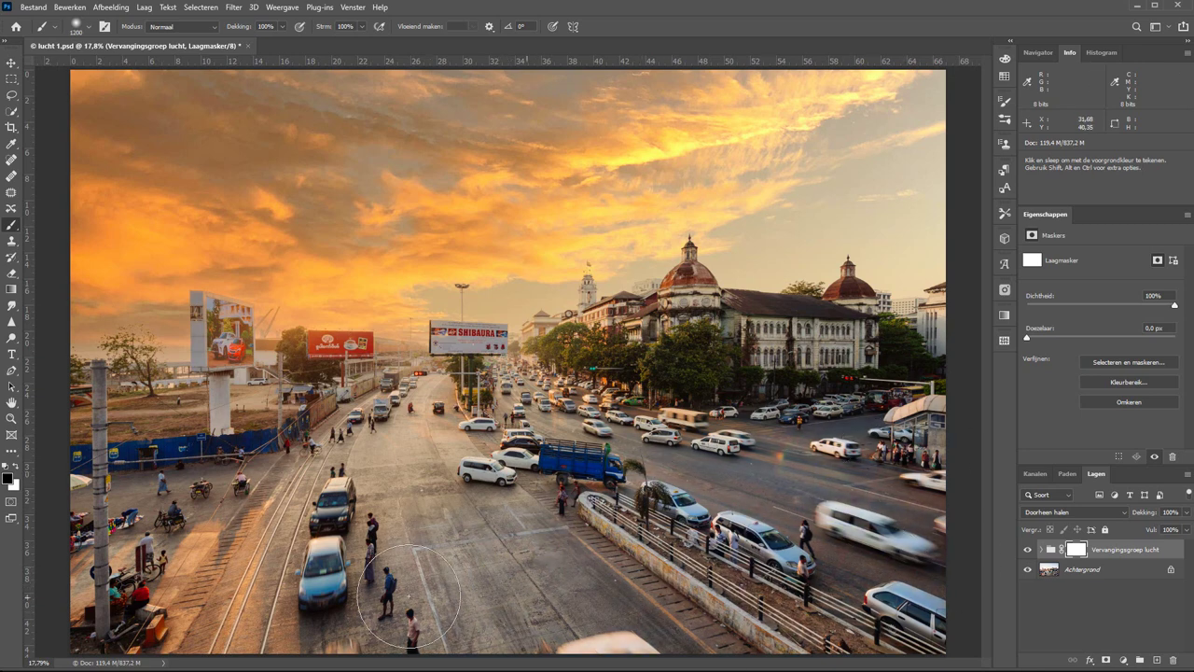
left_click_drag(131, 583, 66, 569)
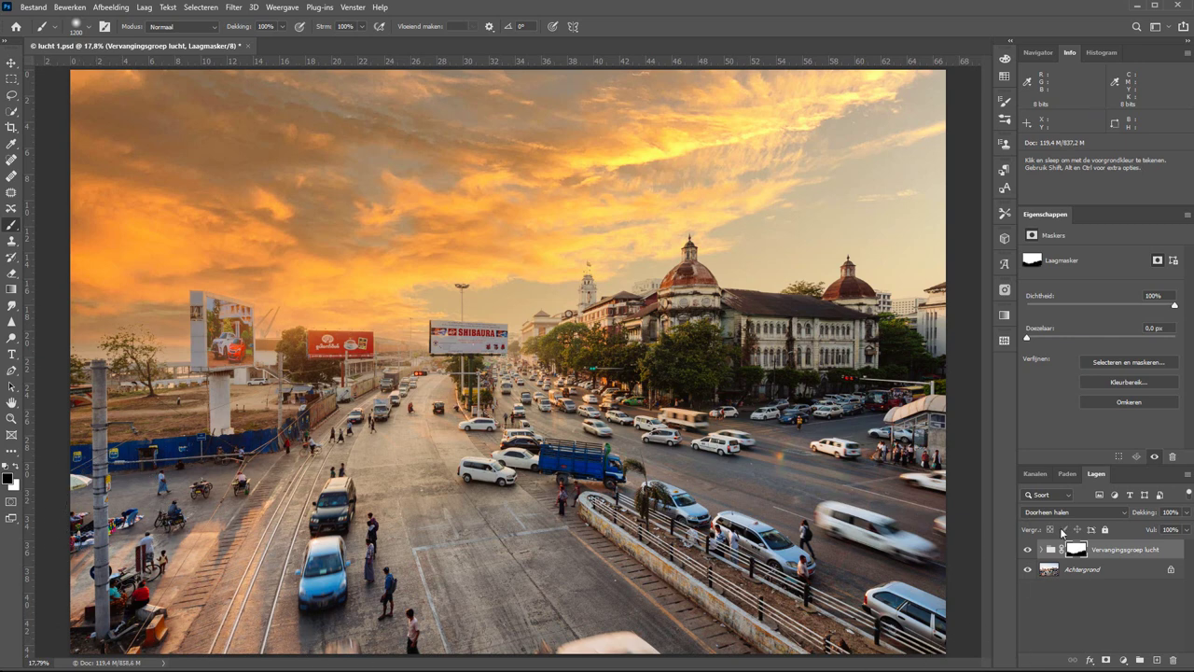
left_click_drag(1078, 558, 1173, 660)
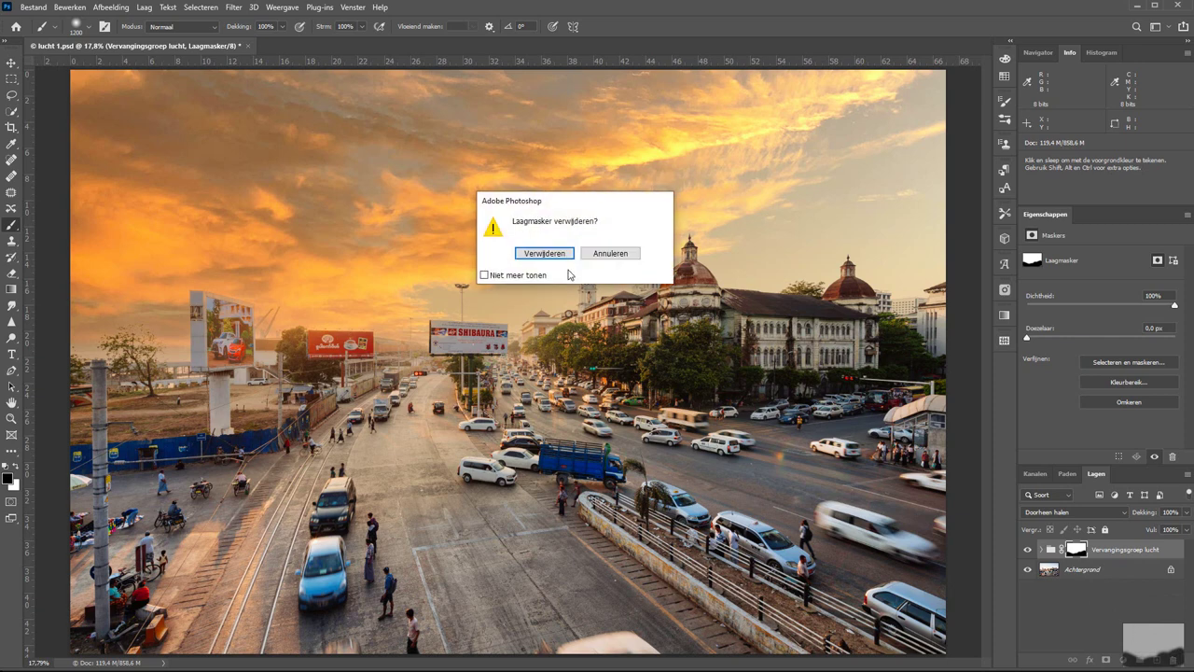
left_click(545, 253)
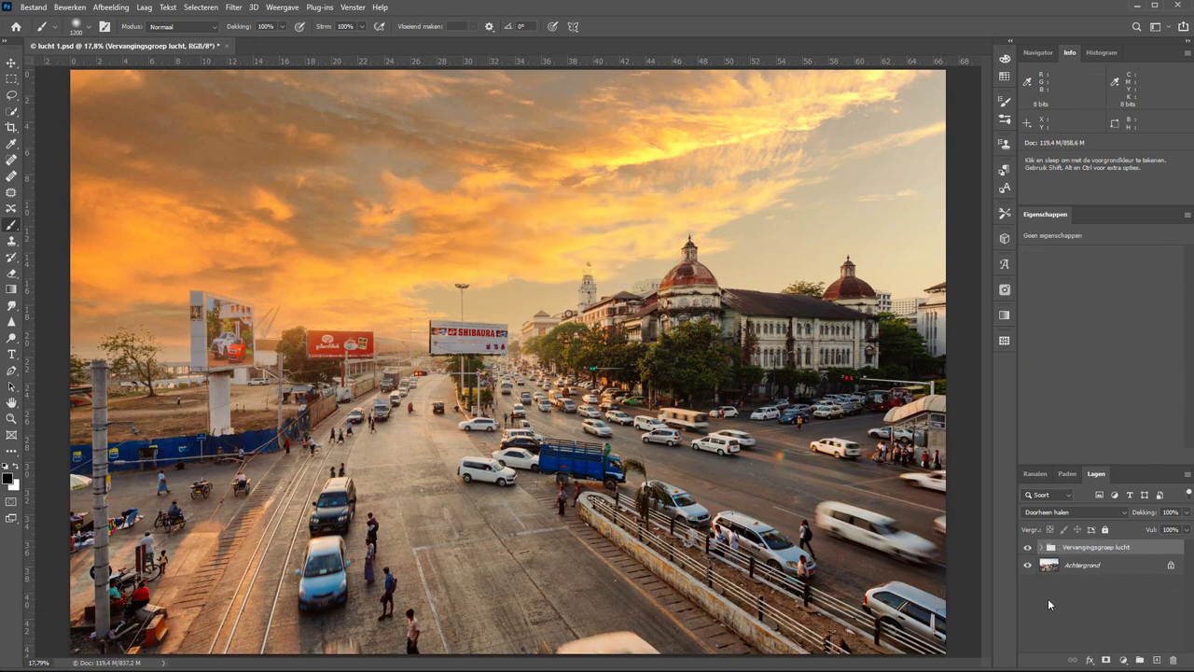